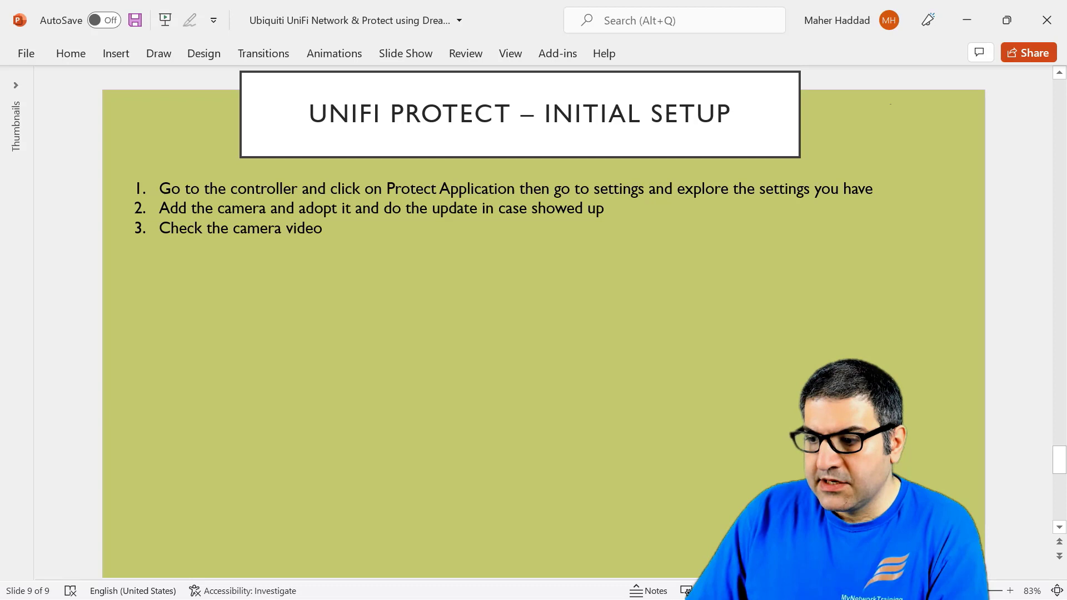
Step: Open the Protect application from the UniFi console and highlight its 491 GB storage figure
{"action": "key", "text": "alt+Tab"}
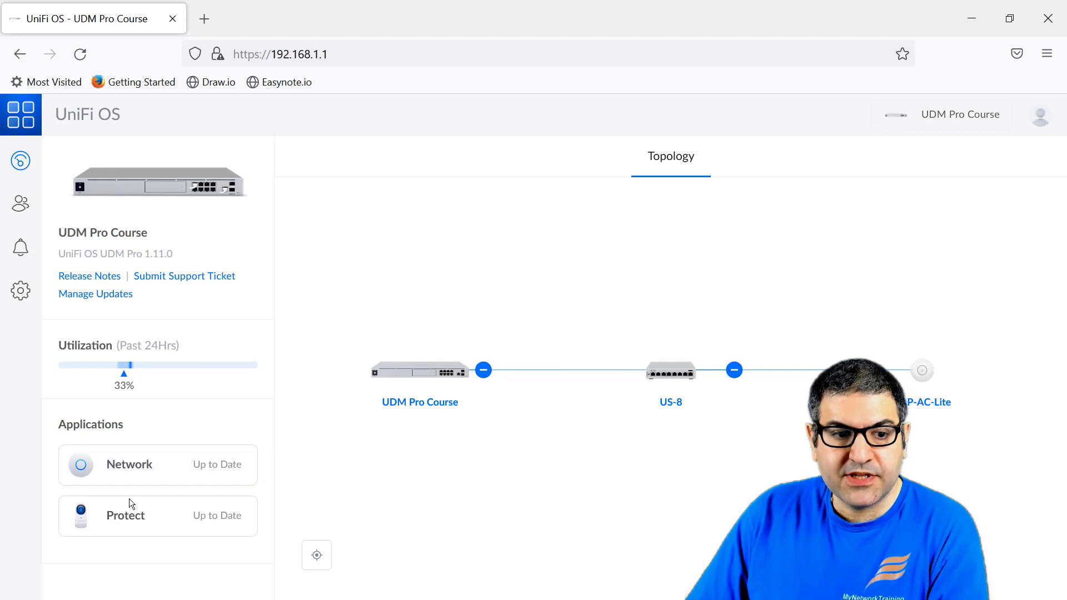
{"action": "left_click", "coordinate": [120, 518]}
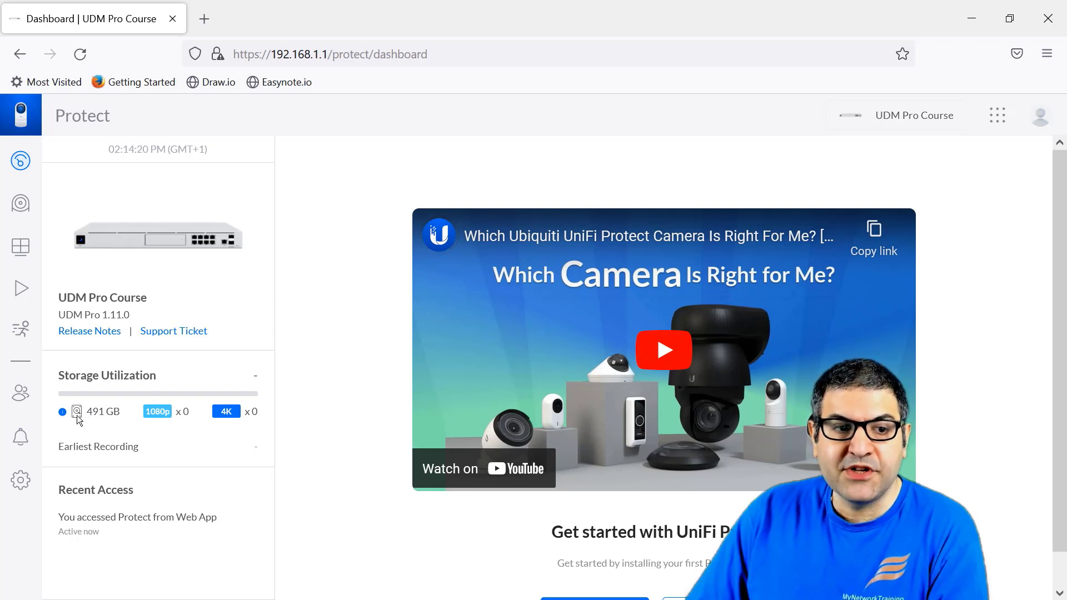
{"action": "double_click", "coordinate": [95, 411]}
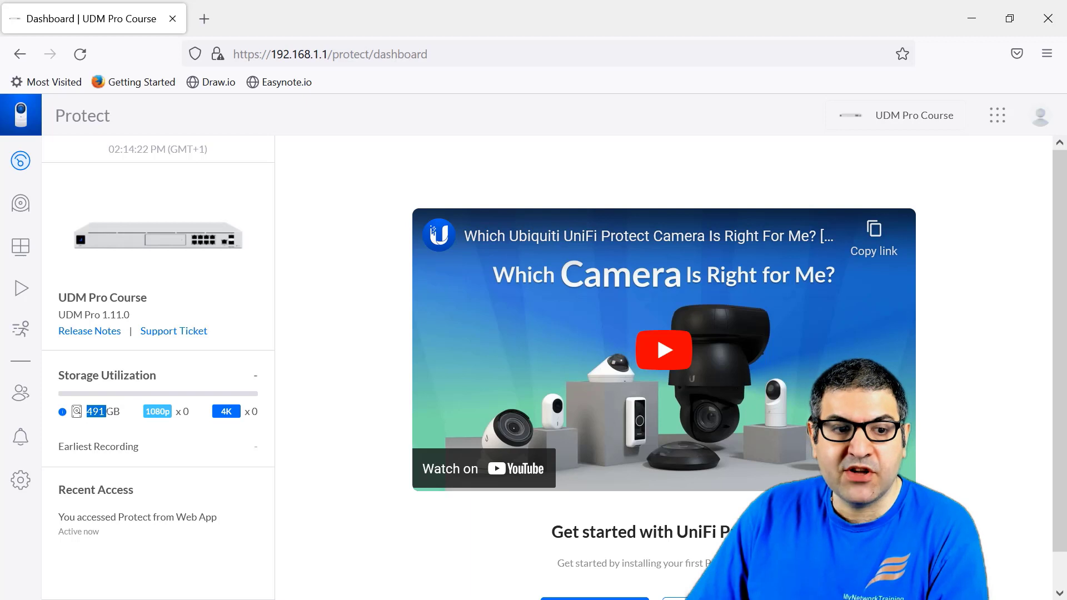
{"action": "left_click_drag", "start_coordinate": [106, 412], "coordinate": [120, 411]}
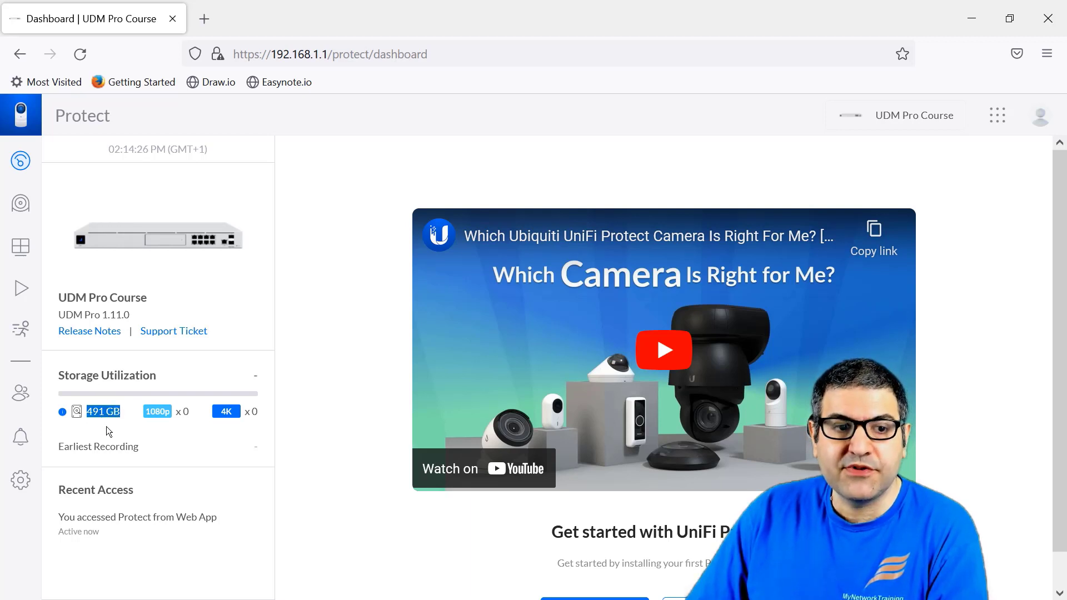
{"action": "left_click", "coordinate": [100, 426]}
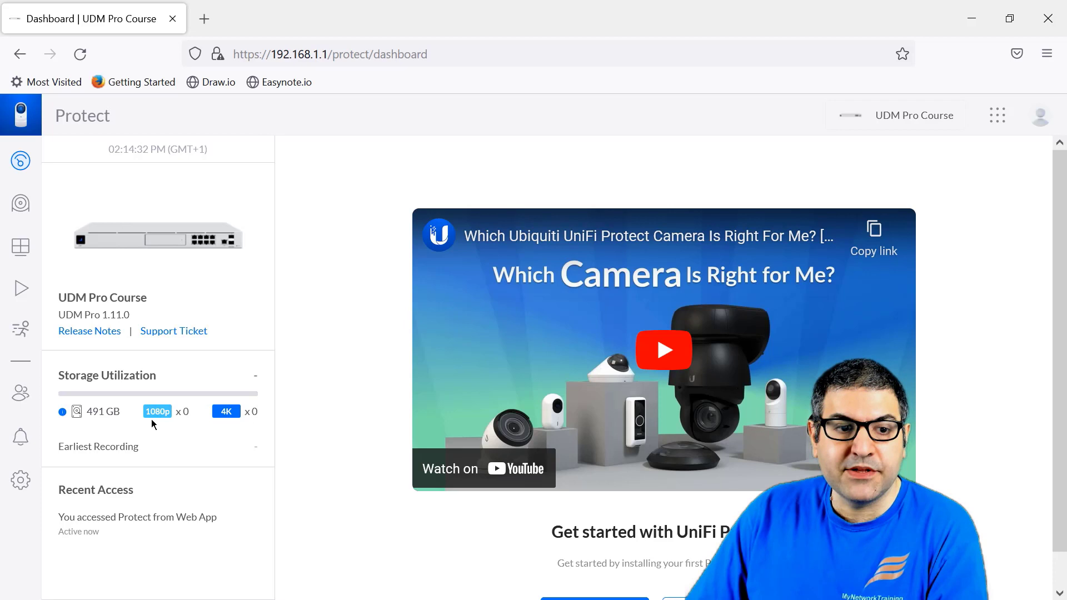
Step: Highlight the 1080p and 4K recording counts, then bring up Protect's General settings
{"action": "left_click_drag", "start_coordinate": [145, 413], "coordinate": [165, 414]}
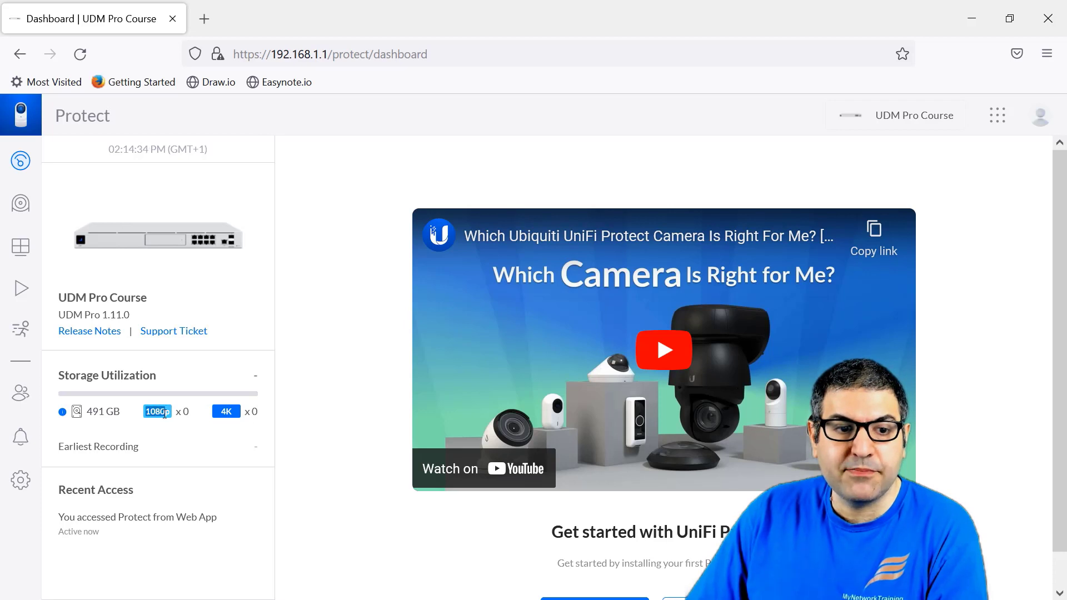
{"action": "left_click_drag", "start_coordinate": [237, 413], "coordinate": [221, 411]}
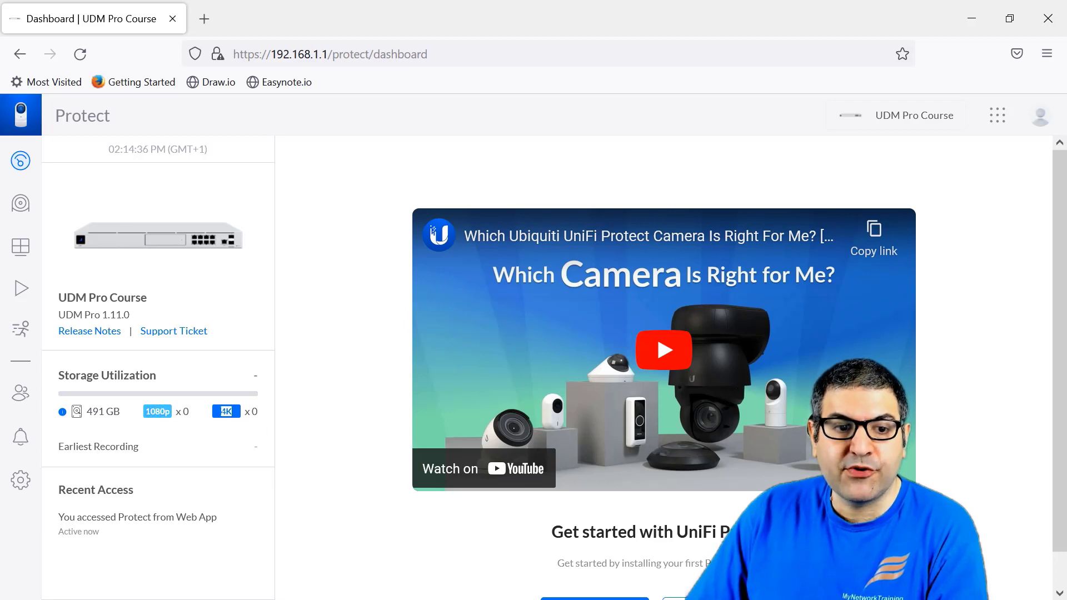
{"action": "left_click", "coordinate": [218, 440]}
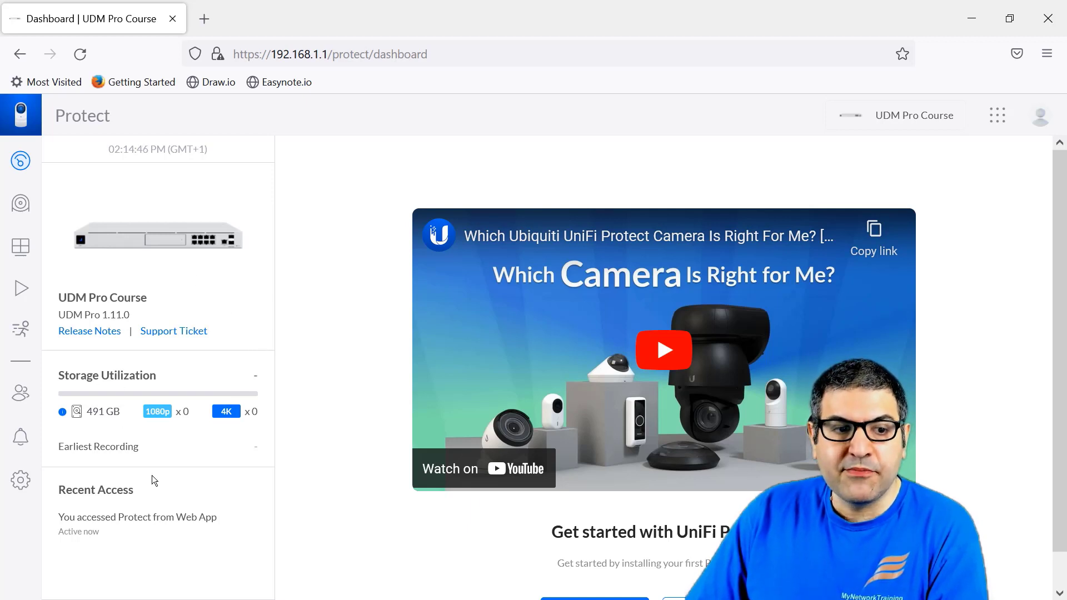
{"action": "left_click", "coordinate": [22, 479]}
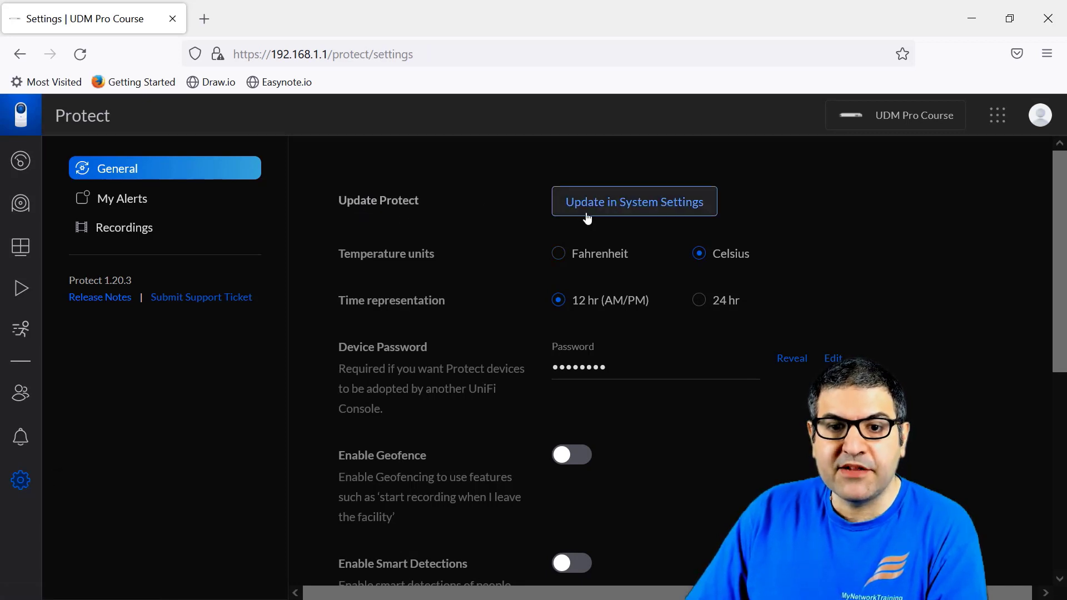
{"action": "left_click", "coordinate": [639, 210]}
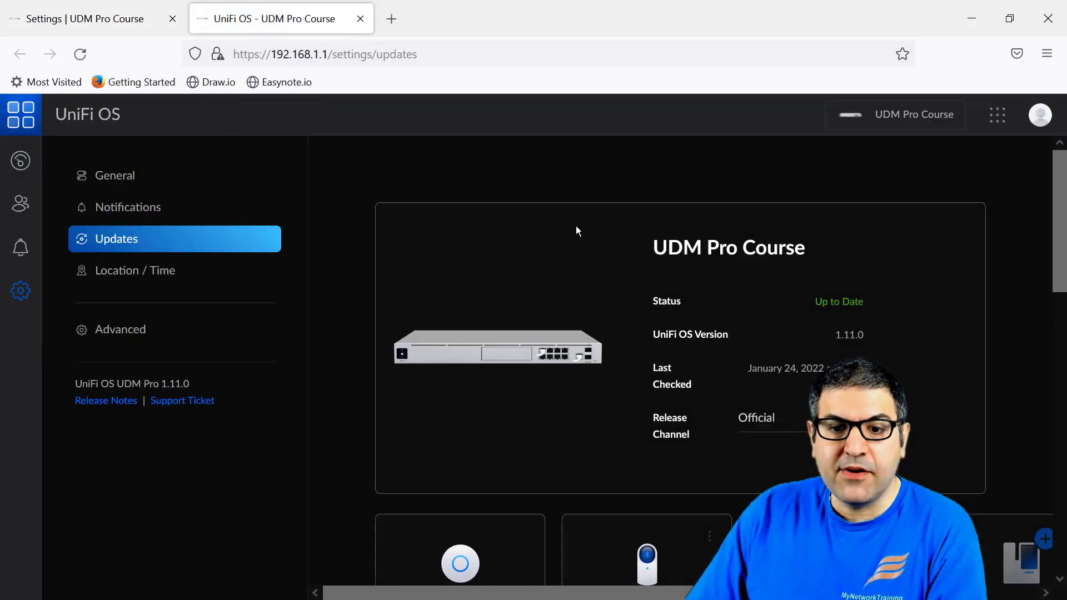
{"action": "scroll", "coordinate": [576, 226], "scroll_direction": "down", "scroll_amount": 2}
{"action": "scroll", "coordinate": [576, 225], "scroll_direction": "down", "scroll_amount": 2}
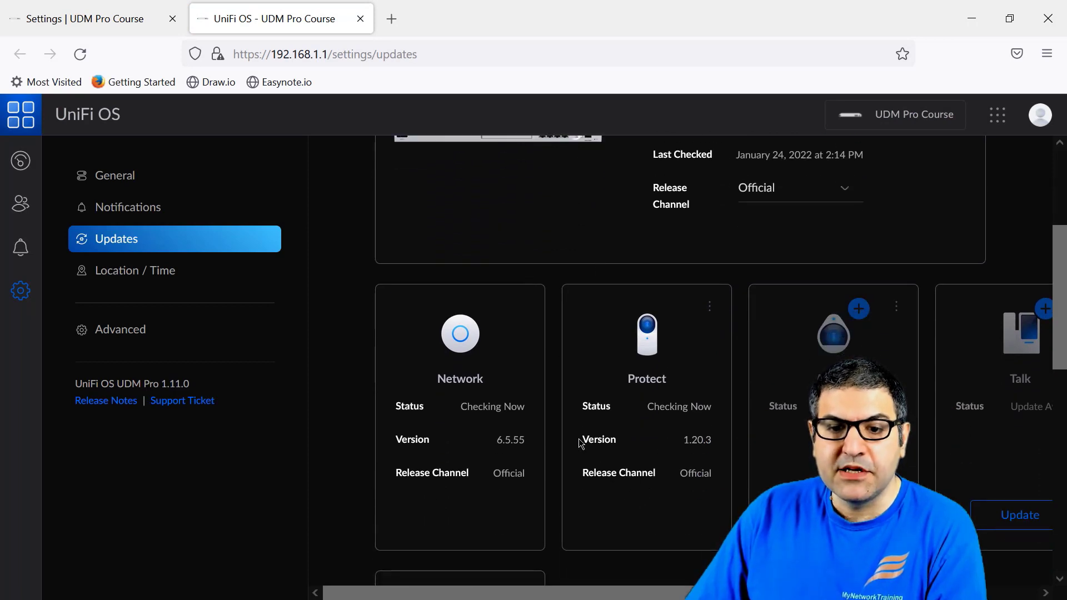
{"action": "left_click_drag", "start_coordinate": [581, 440], "coordinate": [706, 438]}
{"action": "left_click", "coordinate": [675, 428]}
{"action": "key", "text": "ctrl+w"}
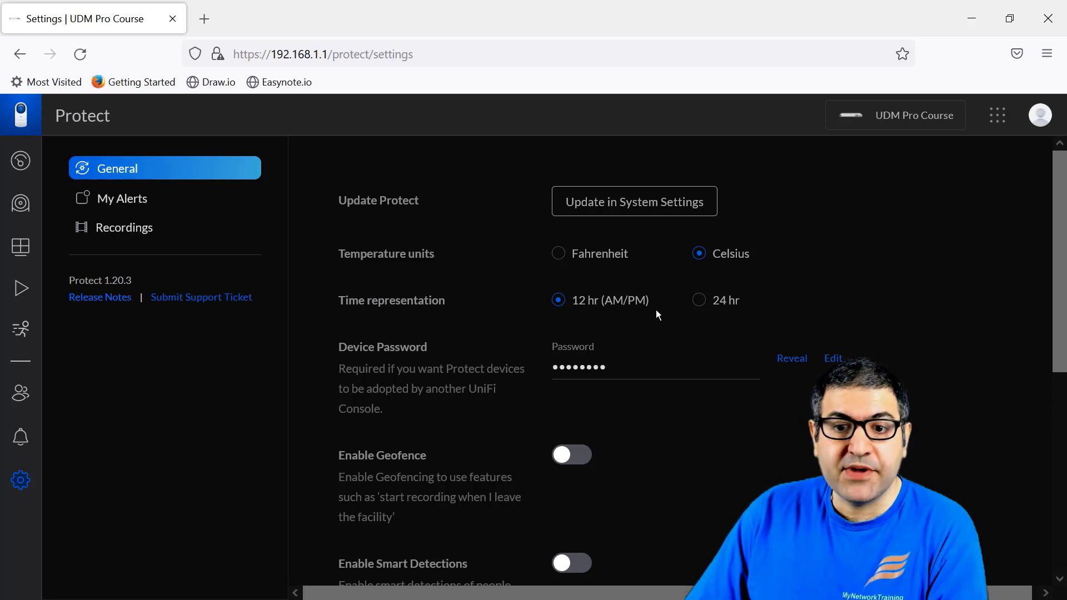
{"action": "scroll", "coordinate": [871, 272], "scroll_direction": "down", "scroll_amount": 2}
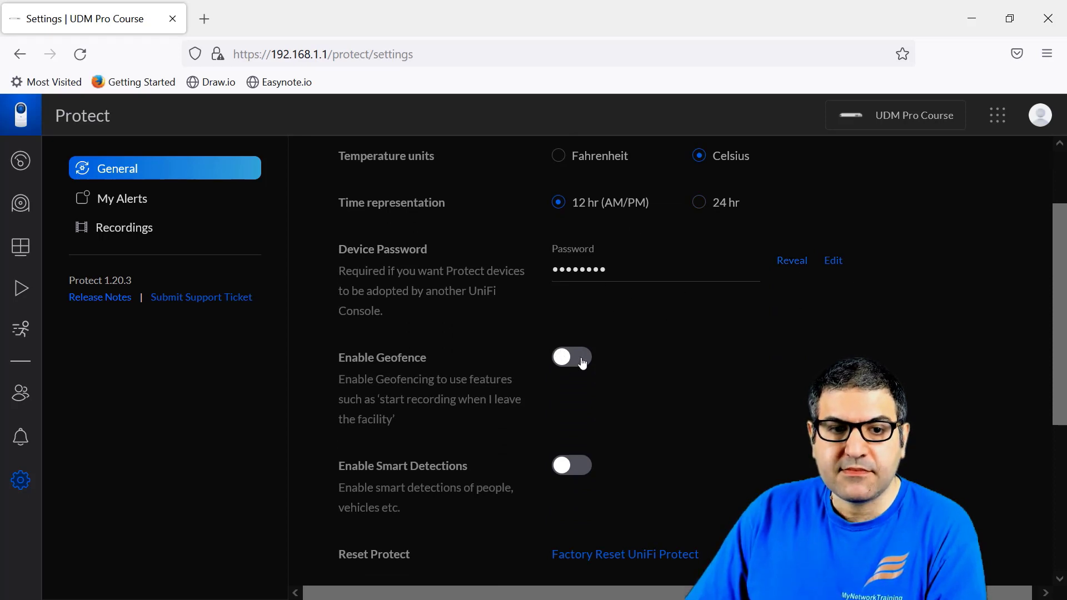
{"action": "scroll", "coordinate": [554, 300], "scroll_direction": "down", "scroll_amount": 1}
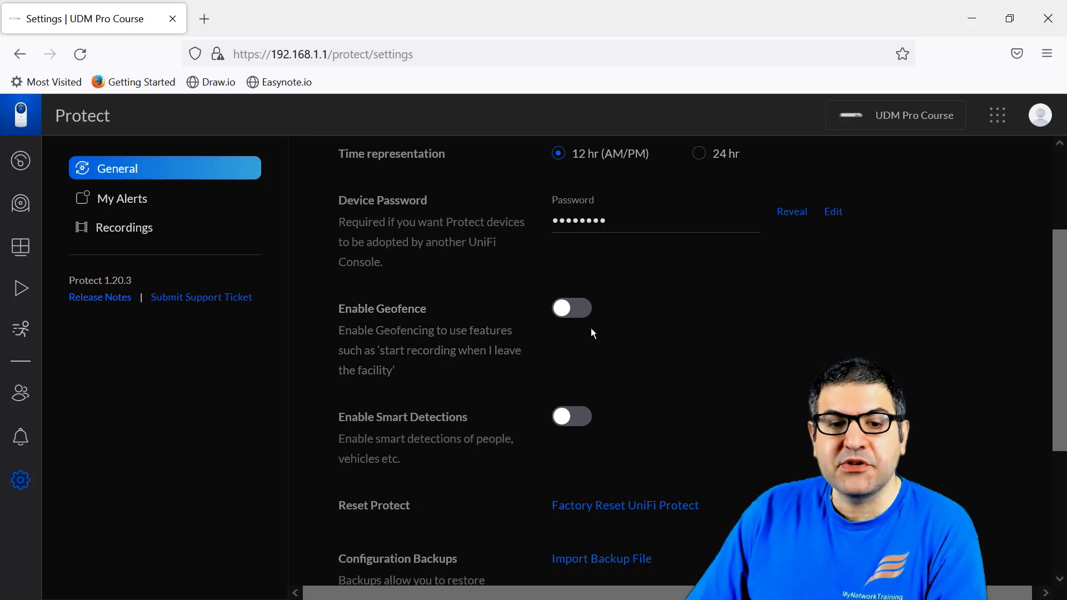
{"action": "scroll", "coordinate": [600, 329], "scroll_direction": "down", "scroll_amount": 1}
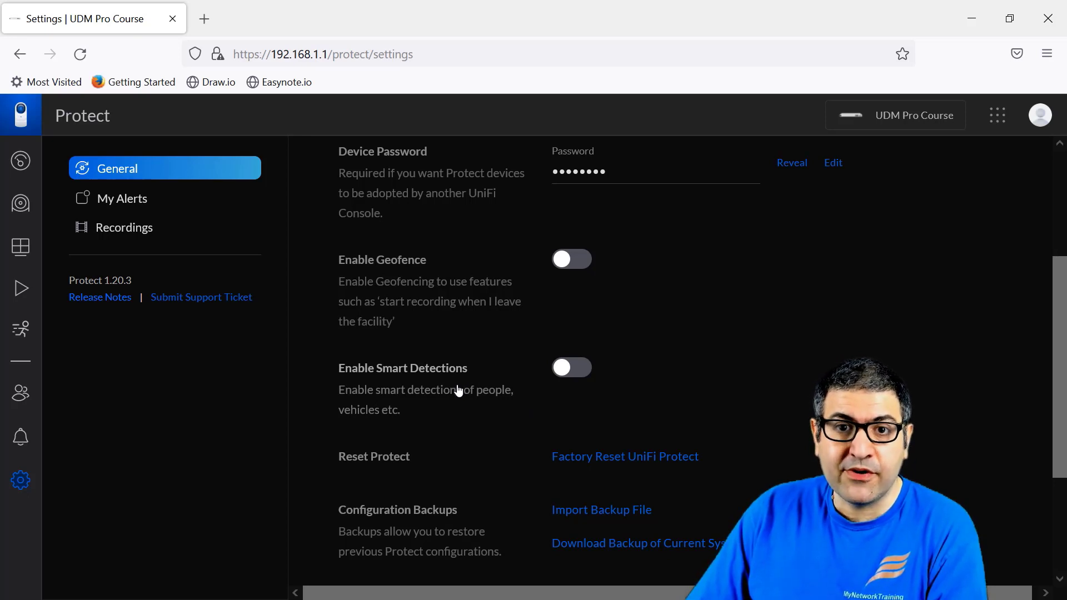
{"action": "left_click", "coordinate": [584, 370]}
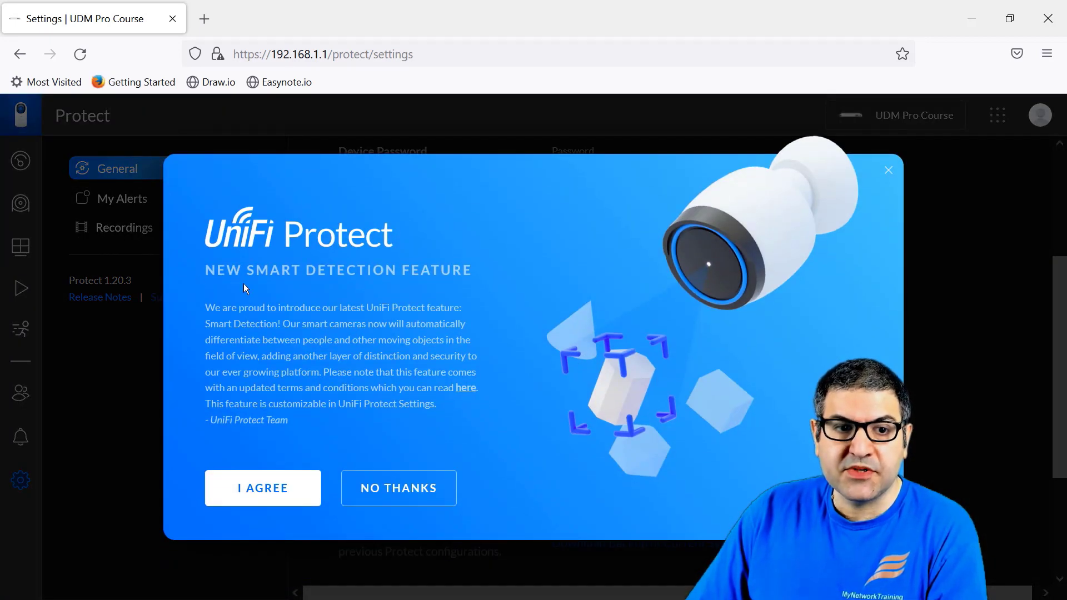
{"action": "left_click_drag", "start_coordinate": [222, 308], "coordinate": [312, 312]}
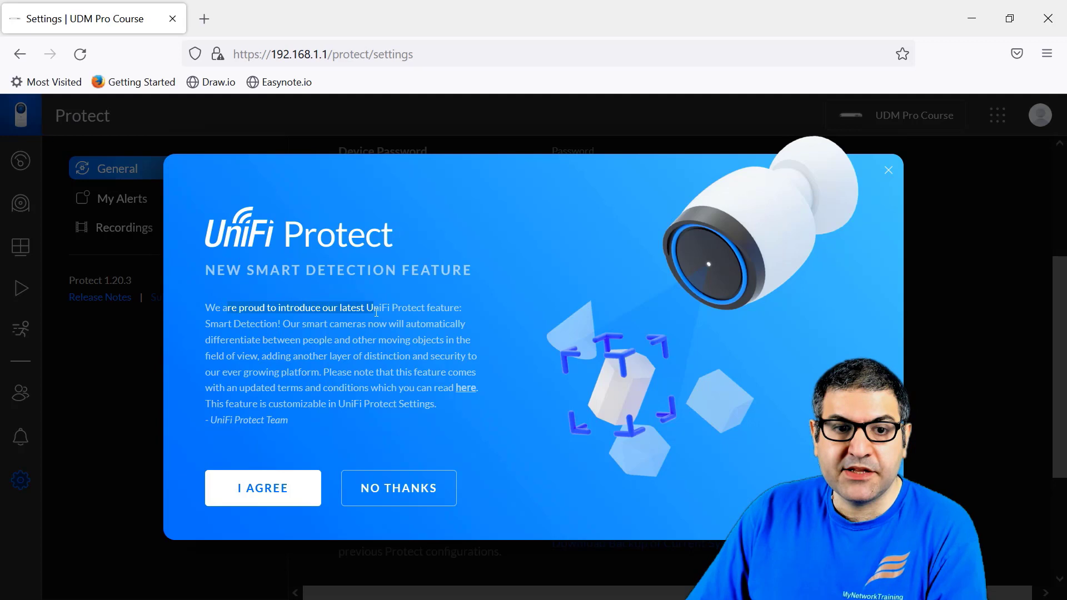
{"action": "left_click_drag", "start_coordinate": [425, 312], "coordinate": [453, 318]}
{"action": "left_click", "coordinate": [207, 333]}
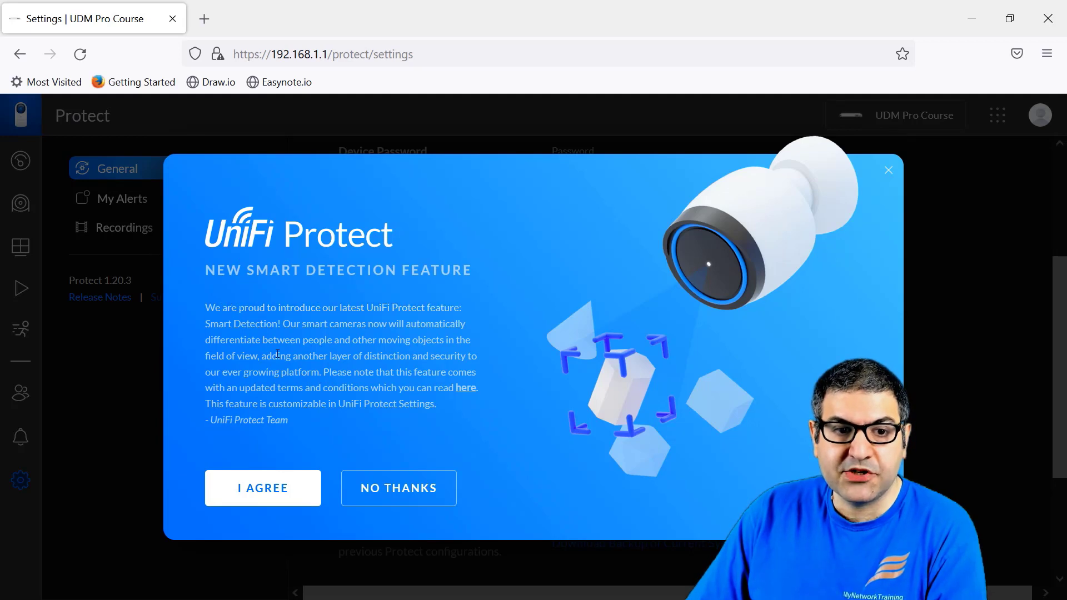
{"action": "left_click_drag", "start_coordinate": [290, 324], "coordinate": [242, 339]}
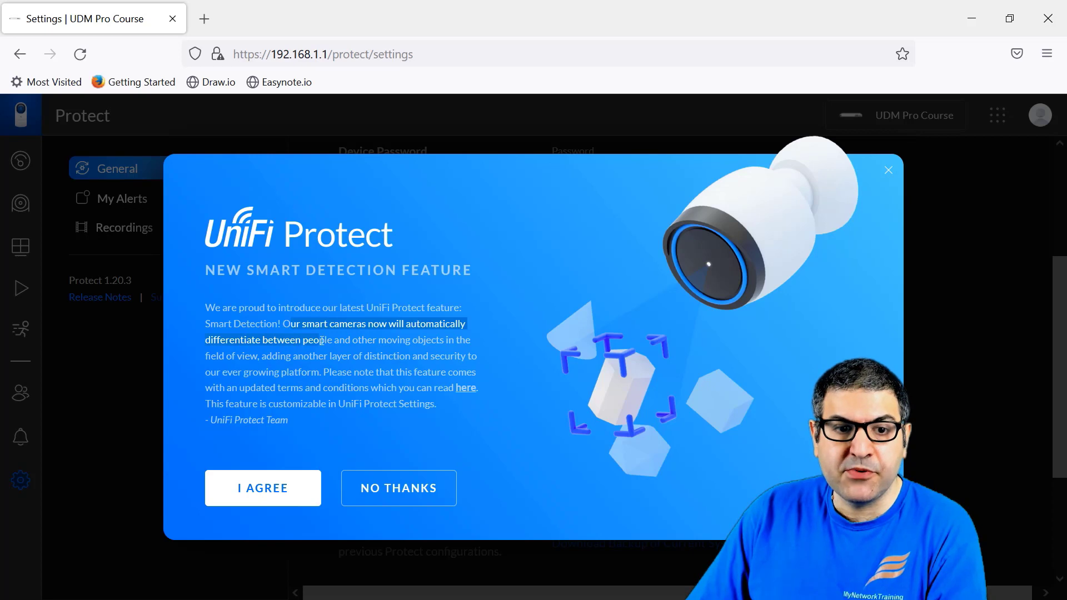
{"action": "left_click_drag", "start_coordinate": [322, 340], "coordinate": [334, 367]}
{"action": "left_click", "coordinate": [337, 360]}
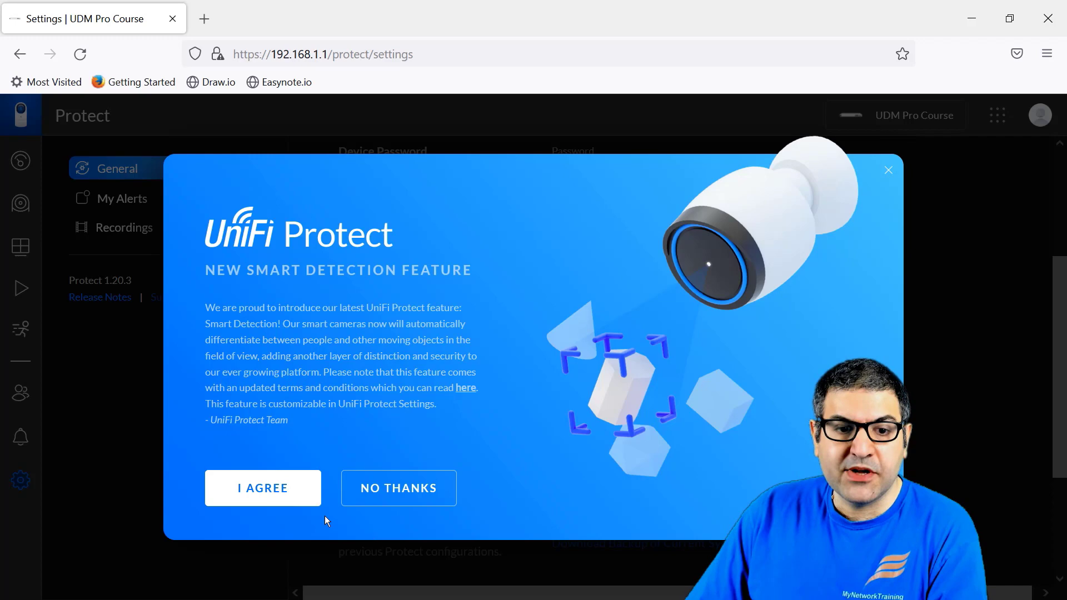
{"action": "left_click", "coordinate": [390, 494]}
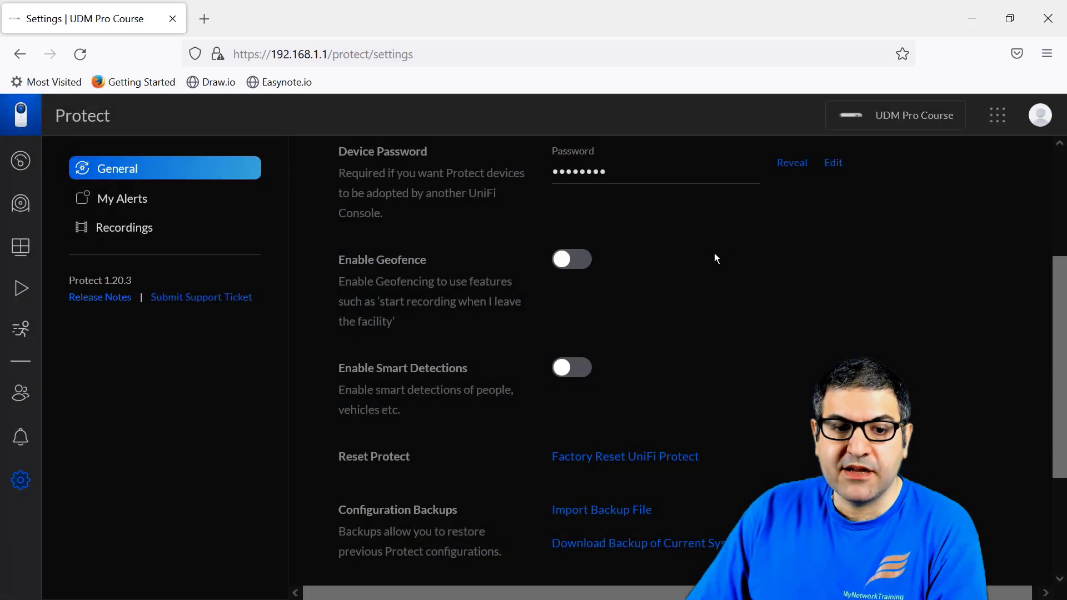
{"action": "scroll", "coordinate": [716, 252], "scroll_direction": "down", "scroll_amount": 2}
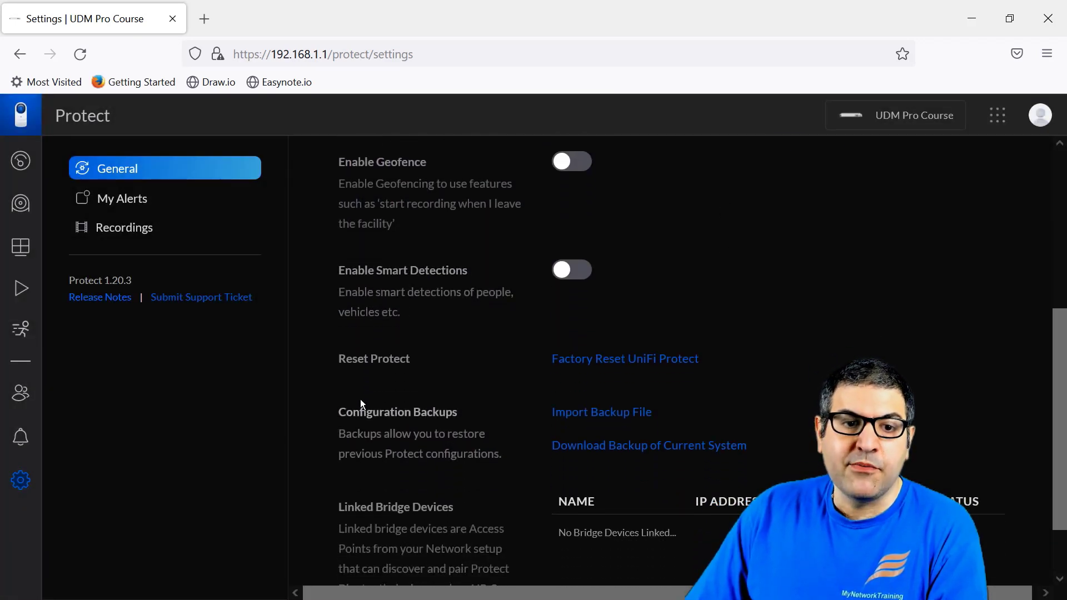
{"action": "scroll", "coordinate": [688, 317], "scroll_direction": "down", "scroll_amount": 2}
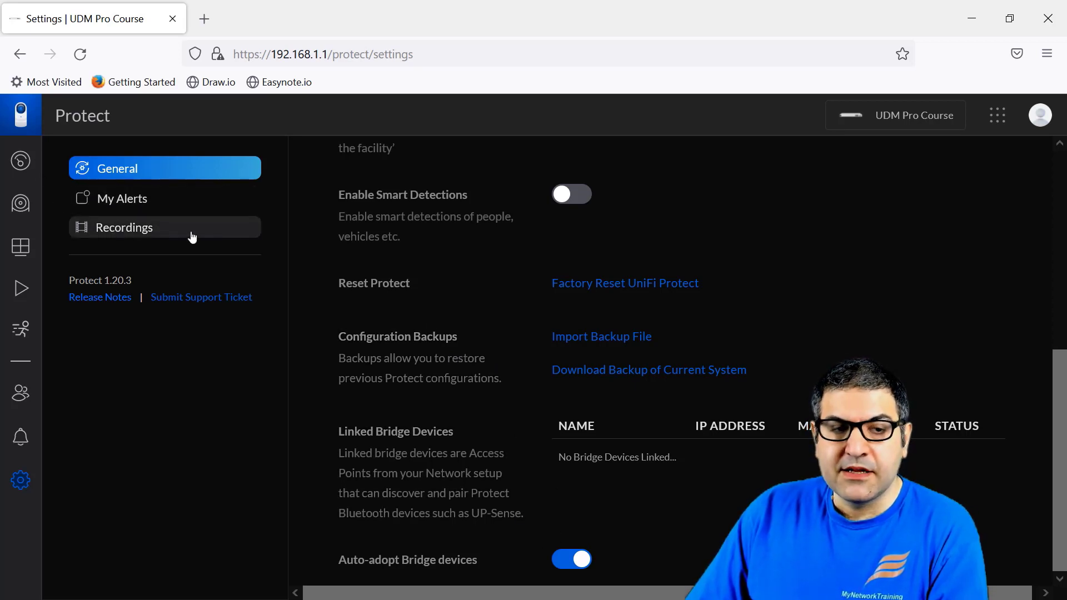
{"action": "scroll", "coordinate": [750, 318], "scroll_direction": "up", "scroll_amount": 4}
{"action": "scroll", "coordinate": [752, 312], "scroll_direction": "up", "scroll_amount": 3}
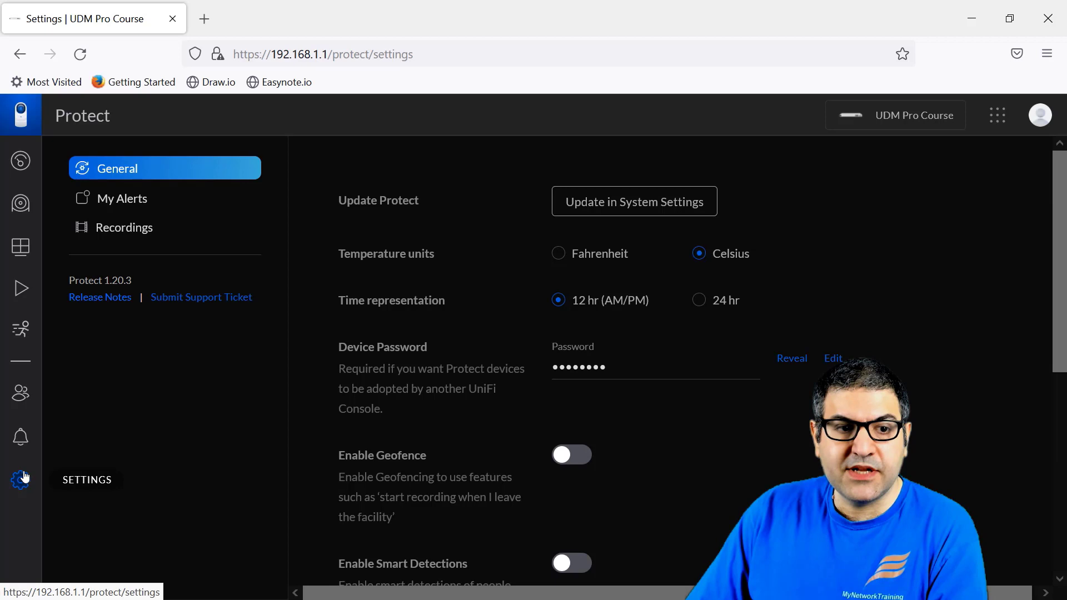
Step: Draw a red check mark after step 1 on the PowerPoint checklist, then return to Protect
{"action": "left_click", "coordinate": [20, 160]}
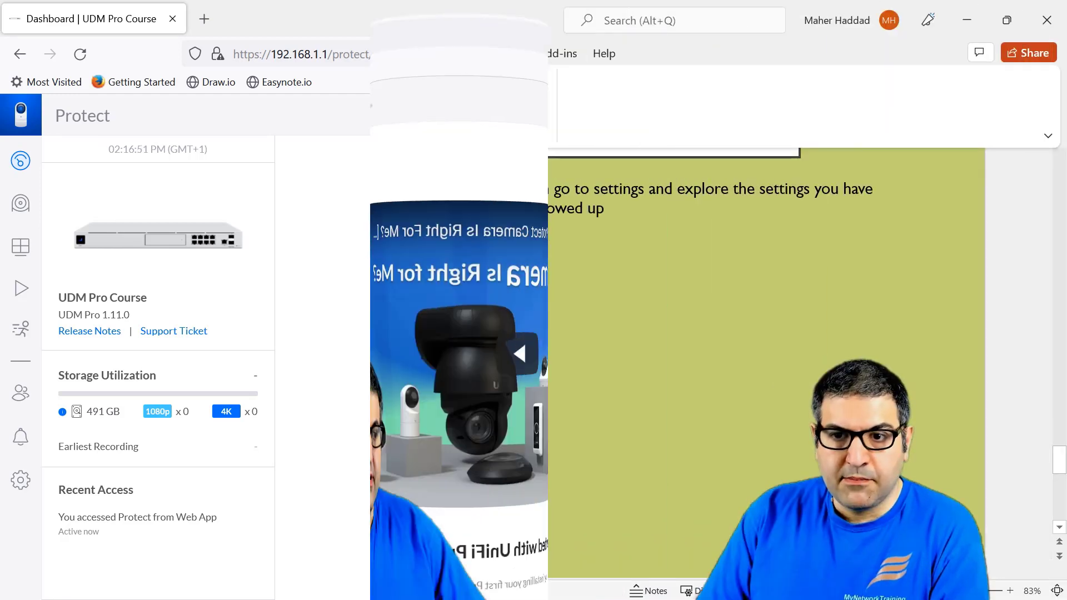
{"action": "mouse_move", "coordinate": [892, 175]}
{"action": "left_mouse_down"}
{"action": "mouse_move", "coordinate": [884, 186]}
{"action": "mouse_move", "coordinate": [941, 177]}
{"action": "left_mouse_up"}
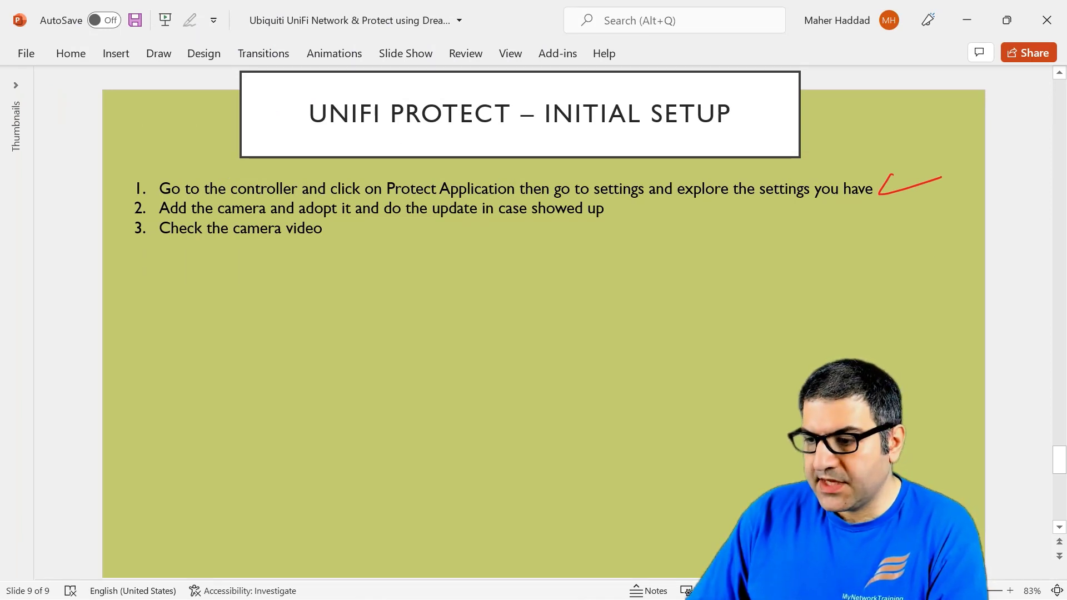
{"action": "key", "text": "alt+Tab"}
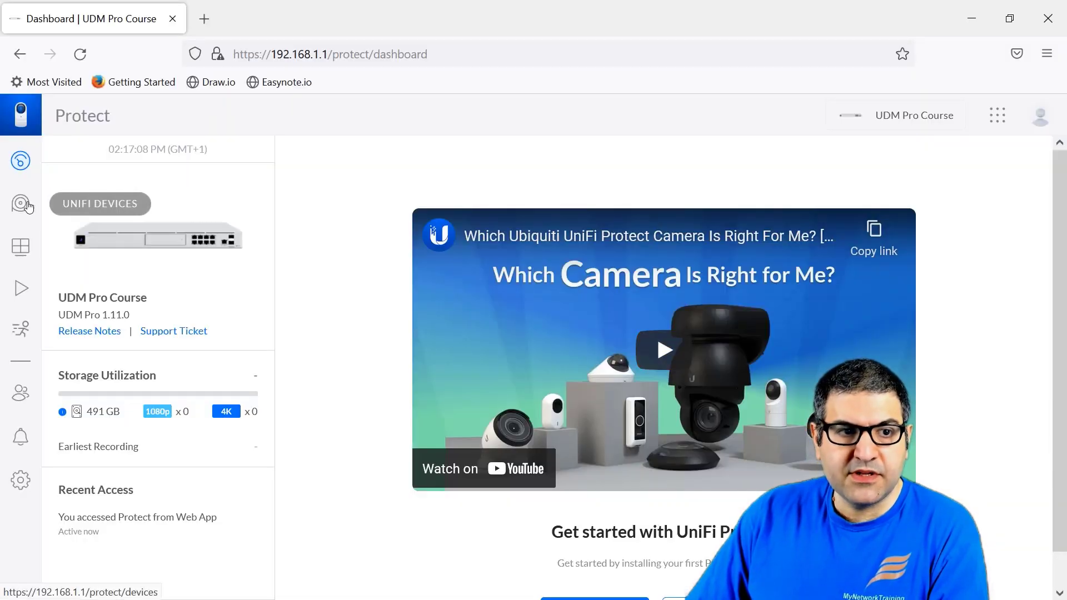
Step: Adopt the G3 Instant F941 from the Devices list so it connects at 192.168.1.252
{"action": "left_click", "coordinate": [27, 205]}
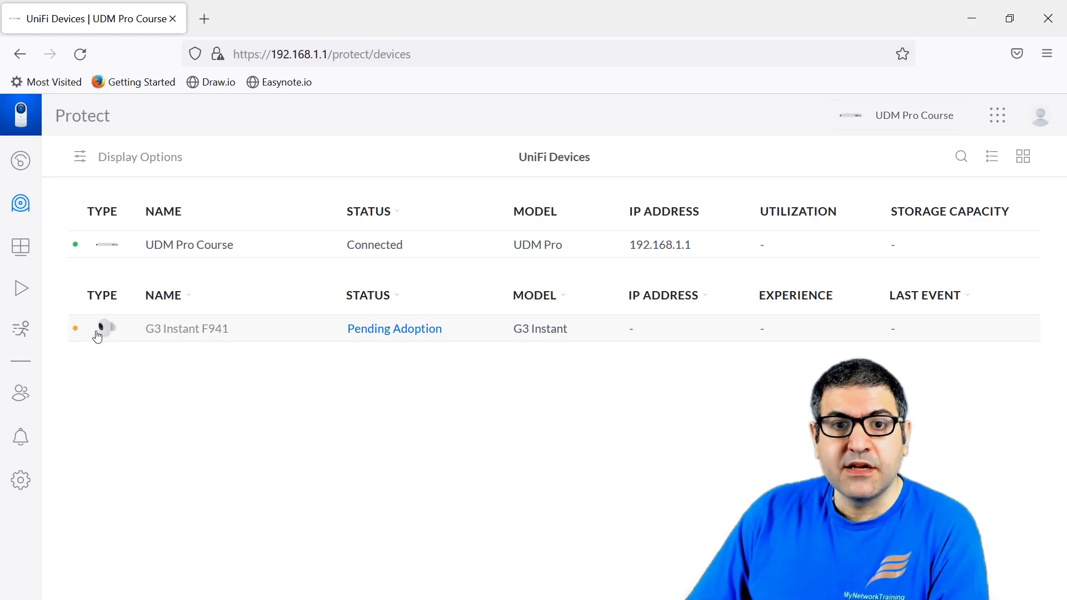
{"action": "left_click", "coordinate": [160, 333]}
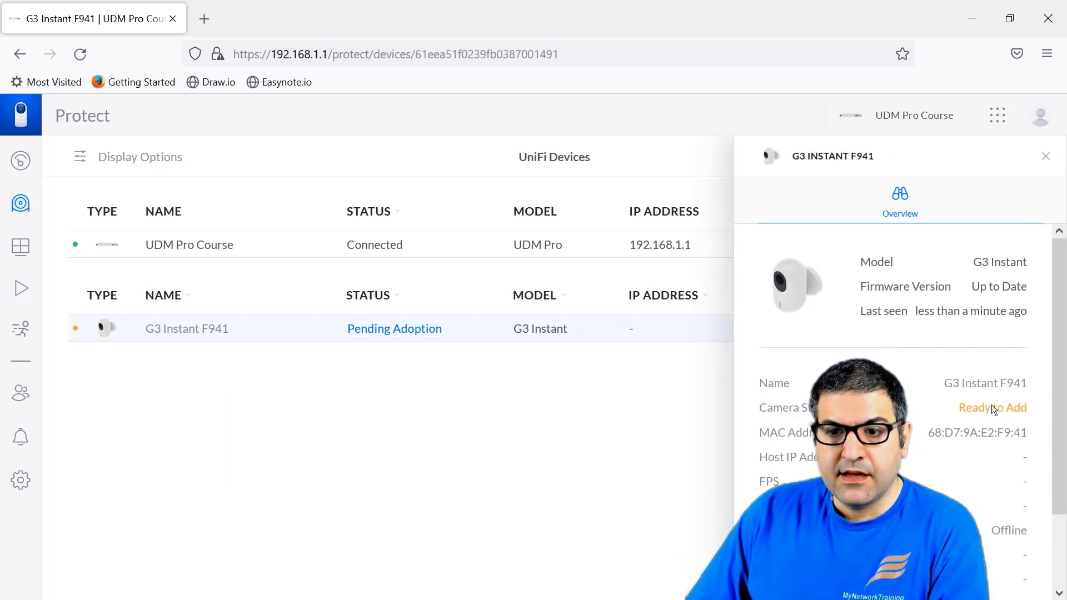
{"action": "scroll", "coordinate": [994, 408], "scroll_direction": "down", "scroll_amount": 3}
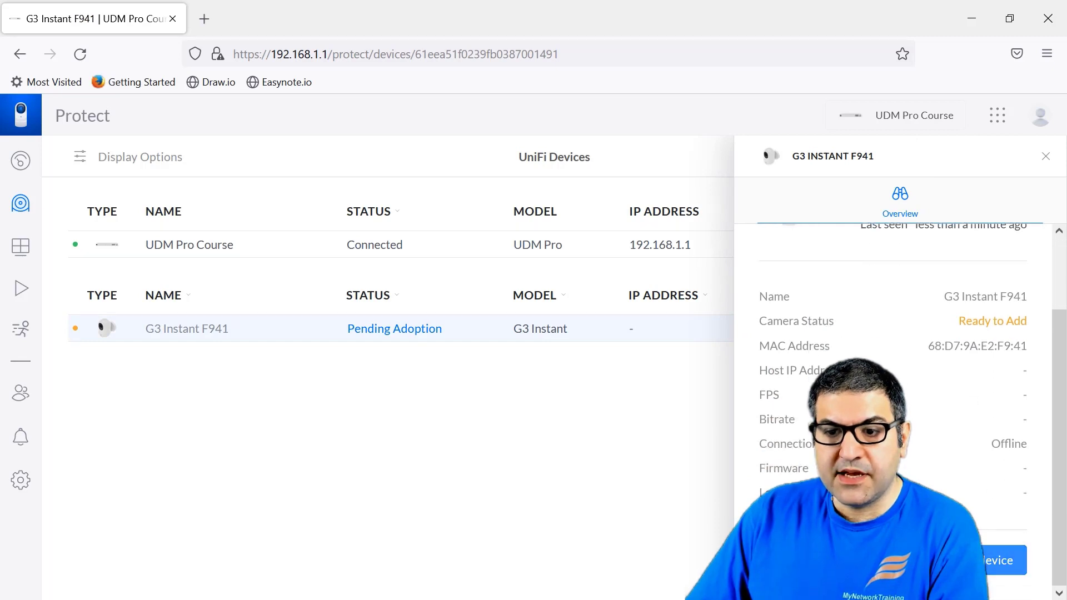
{"action": "left_click", "coordinate": [984, 563]}
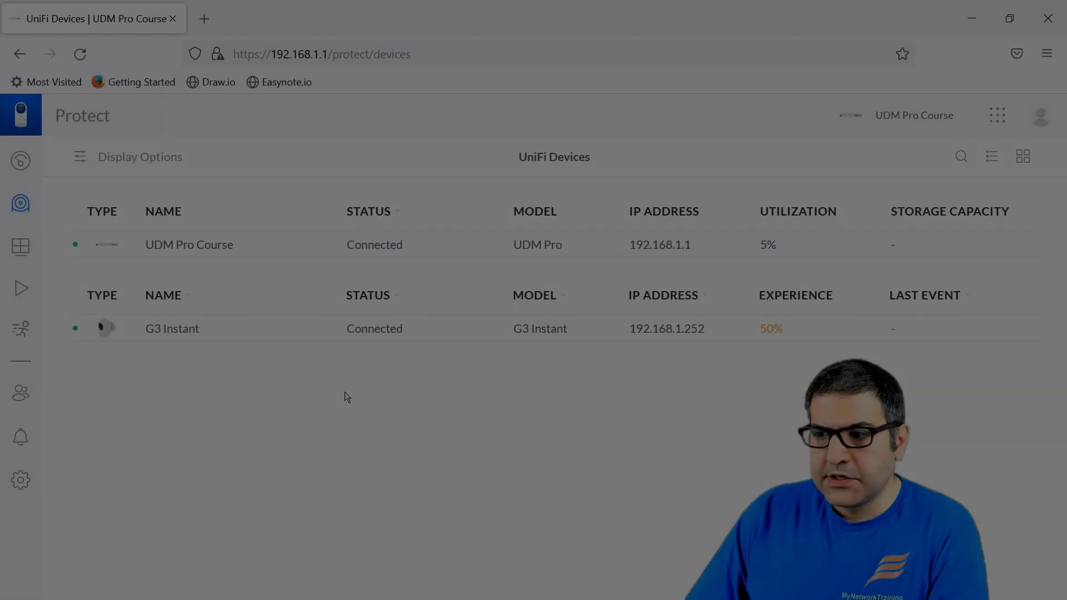
Step: Open the G3 Instant details, dismiss the ready-to-add notice, and play its live feed in a player moved left
{"action": "mouse_move", "coordinate": [140, 336]}
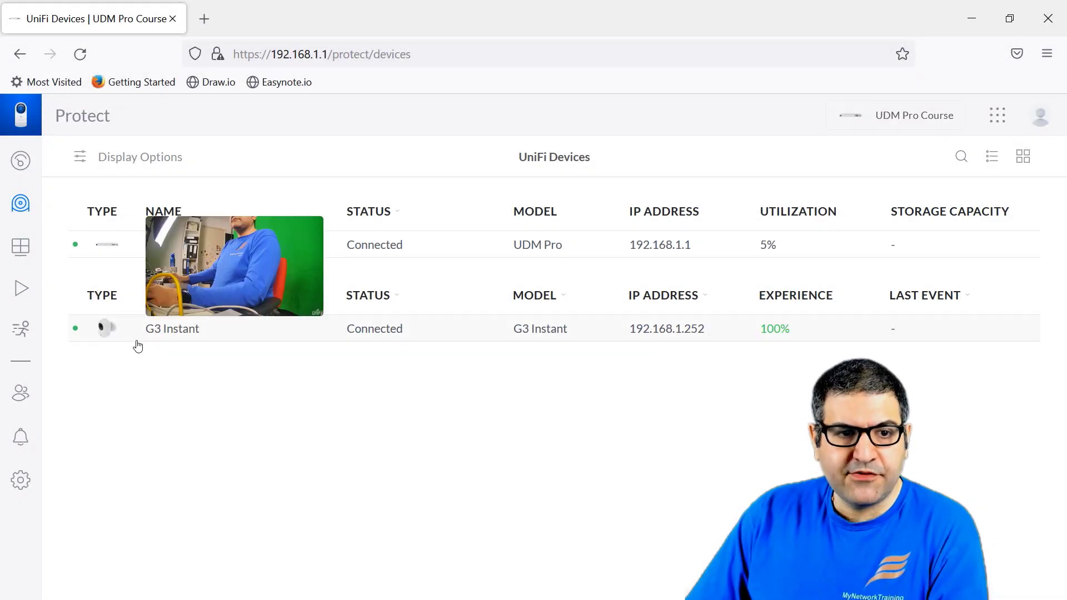
{"action": "left_click", "coordinate": [153, 336]}
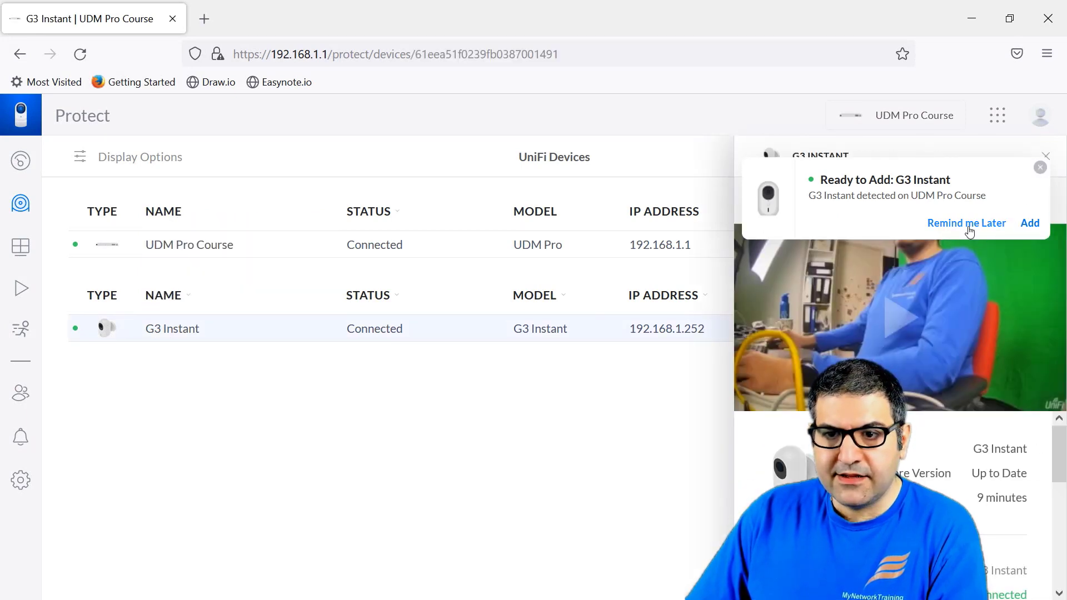
{"action": "left_click", "coordinate": [1039, 167]}
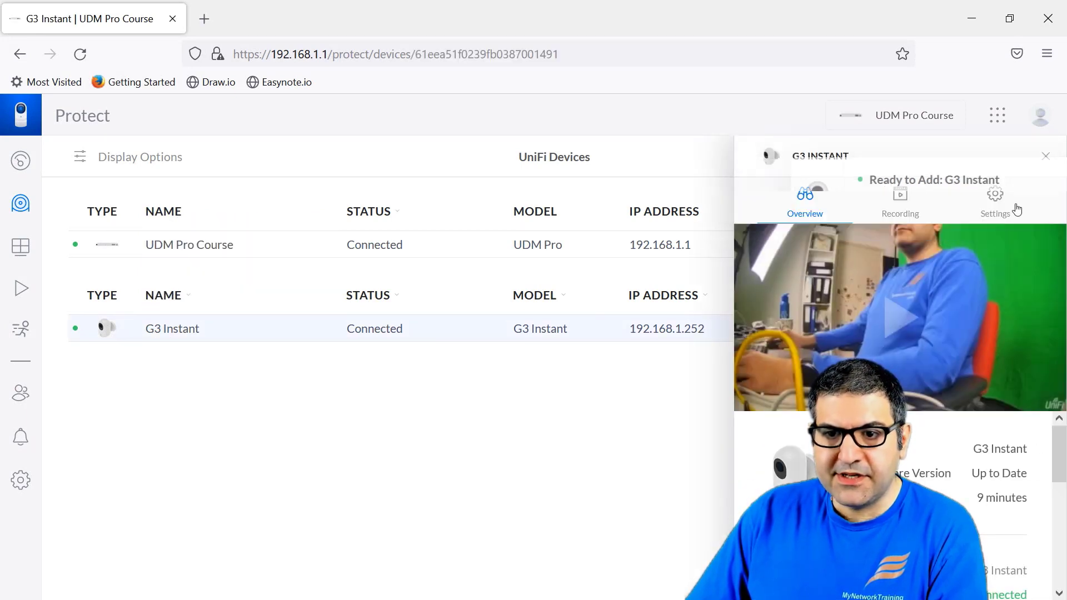
{"action": "left_click", "coordinate": [898, 321]}
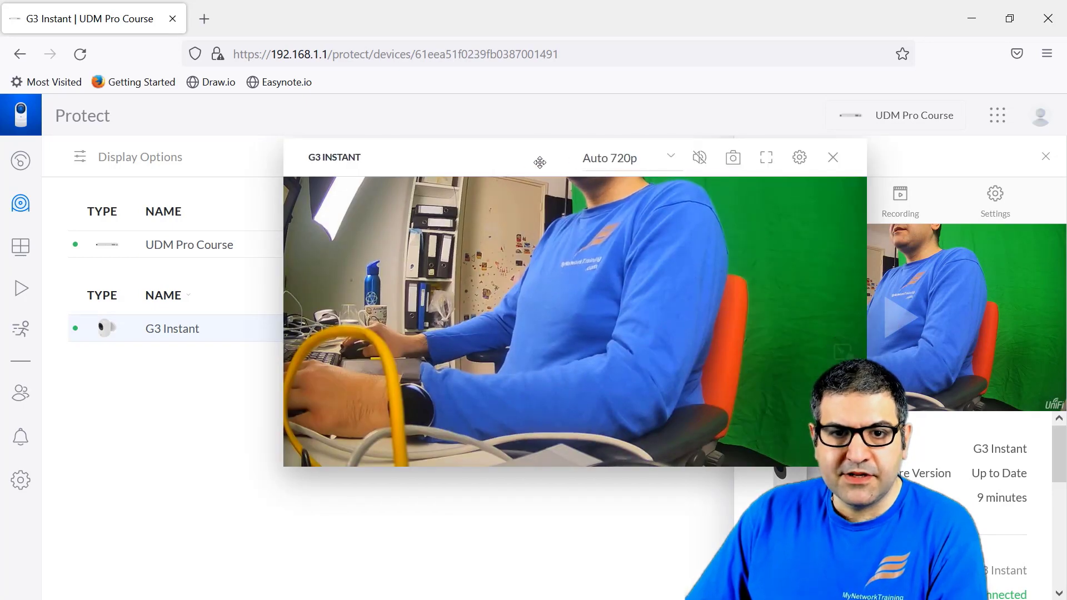
{"action": "left_click_drag", "start_coordinate": [540, 161], "coordinate": [443, 131]}
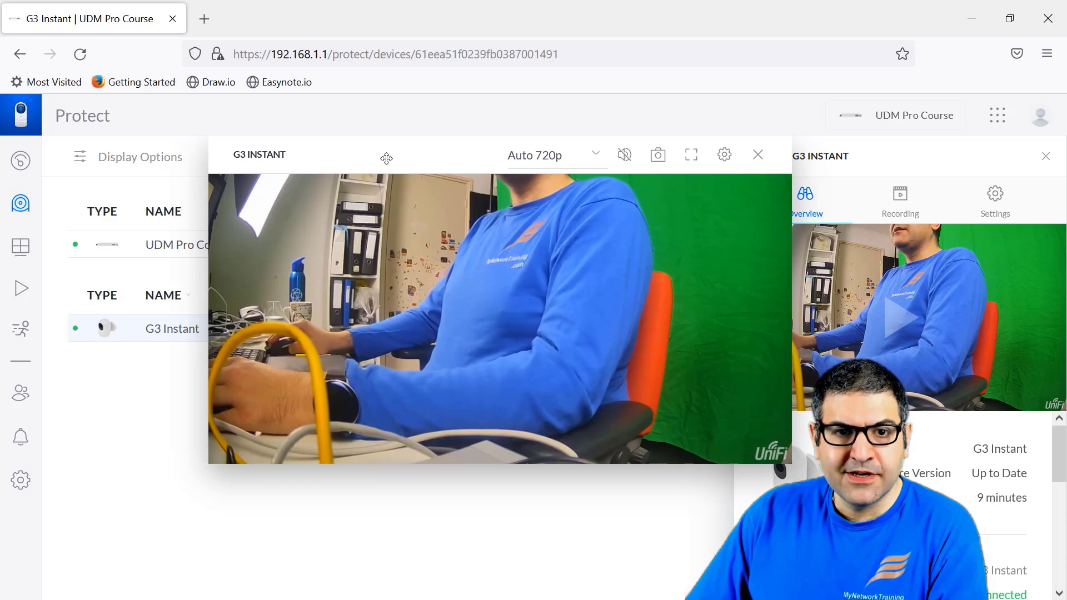
{"action": "left_click_drag", "start_coordinate": [386, 158], "coordinate": [381, 157]}
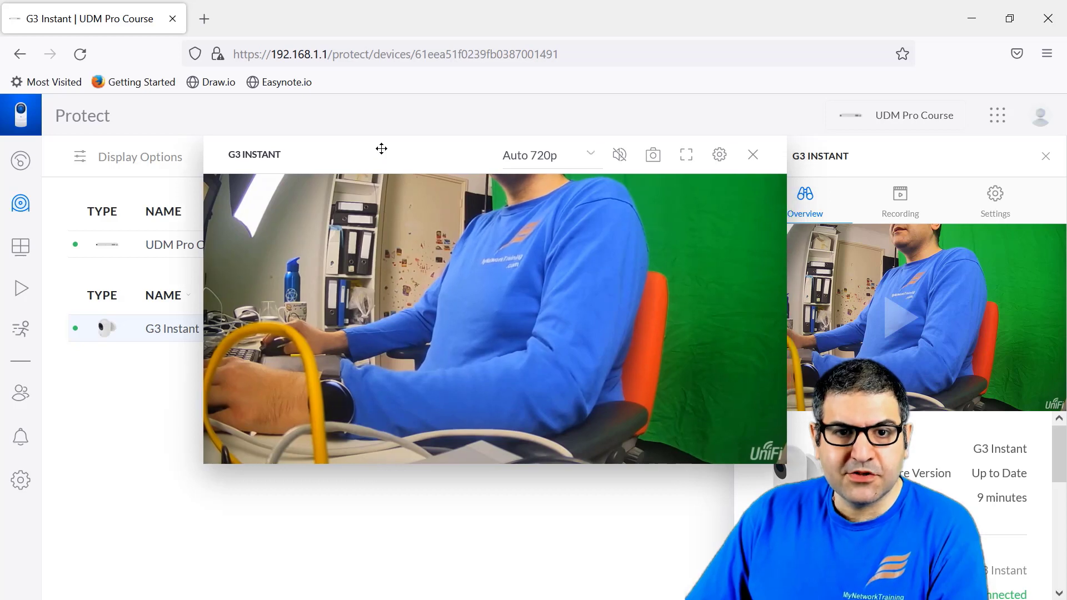
Step: Set the live feed to 1080p Full HD, toggle audio on then muted, and cancel a snapshot download
{"action": "left_click", "coordinate": [591, 157]}
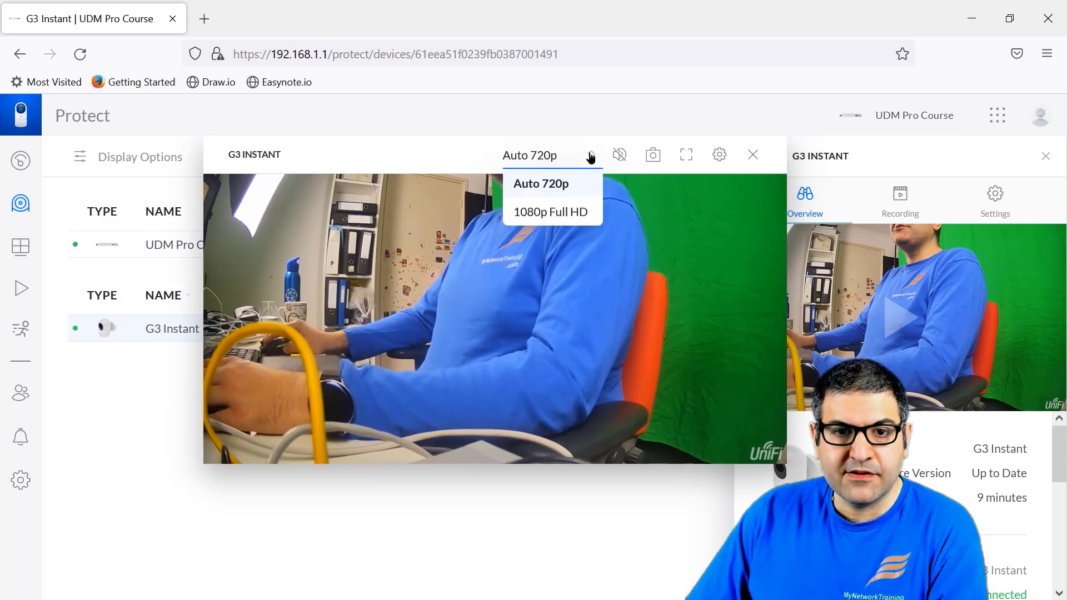
{"action": "left_click", "coordinate": [558, 216]}
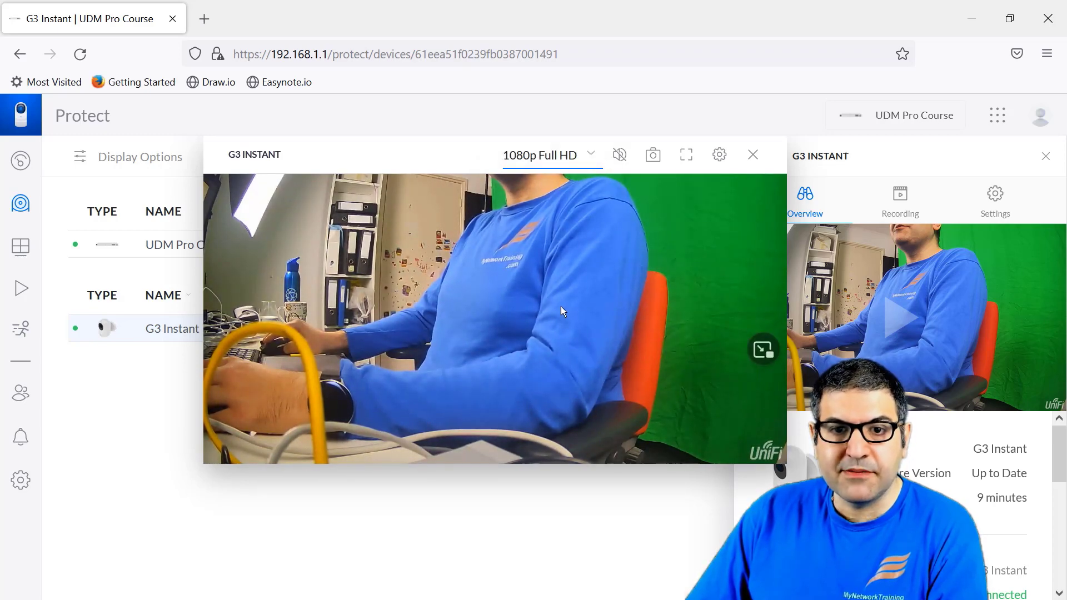
{"action": "left_click", "coordinate": [621, 157]}
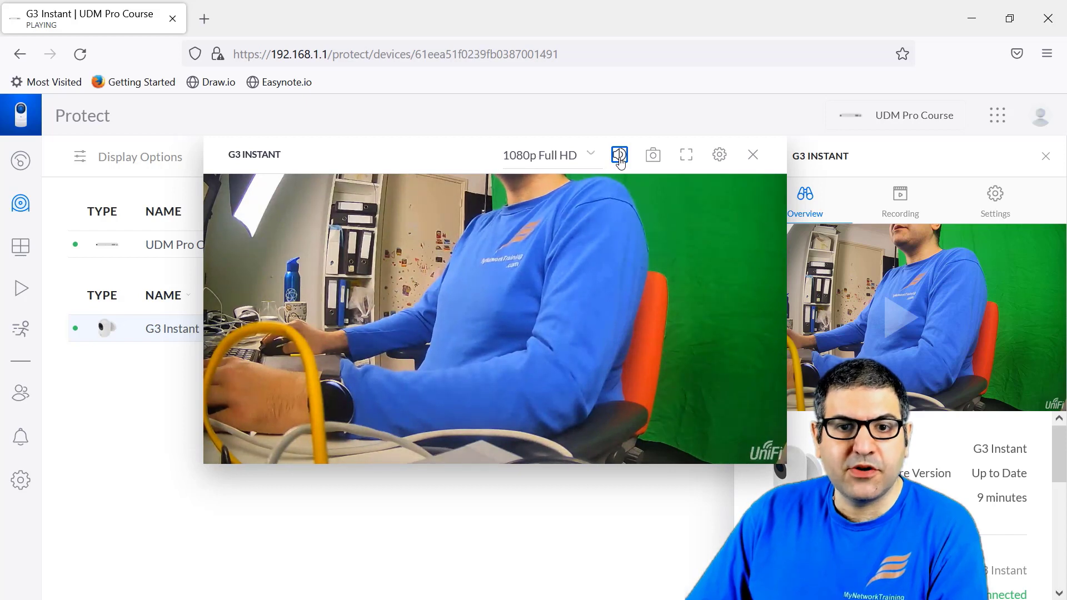
{"action": "left_click", "coordinate": [620, 156]}
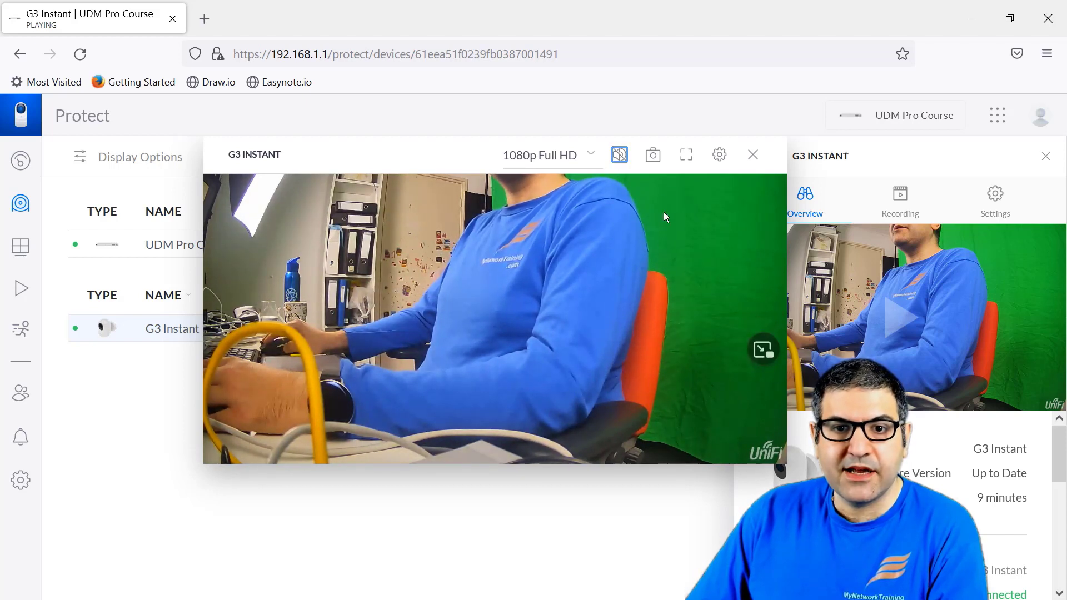
{"action": "left_click", "coordinate": [654, 159]}
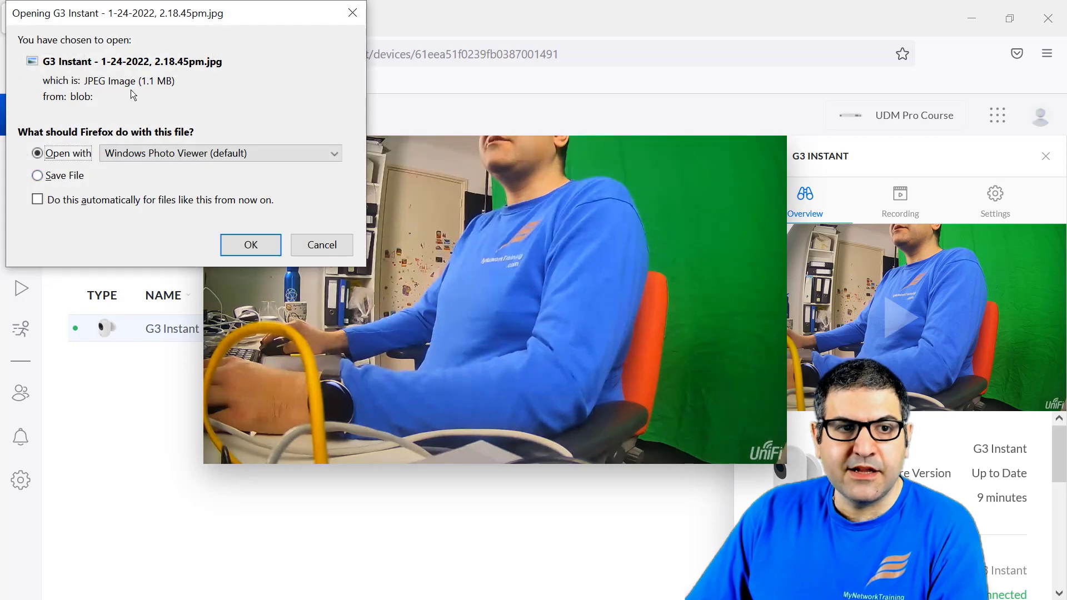
{"action": "left_click", "coordinate": [320, 244]}
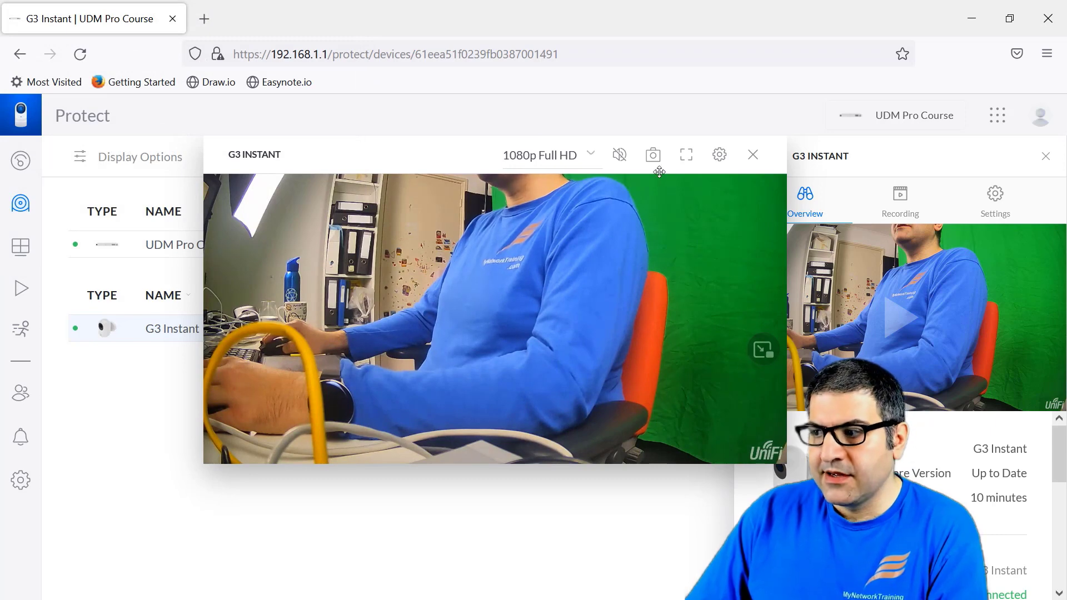
Step: Try the feed full screen, then open the camera's image settings and peek at Infrared options
{"action": "left_click", "coordinate": [687, 155]}
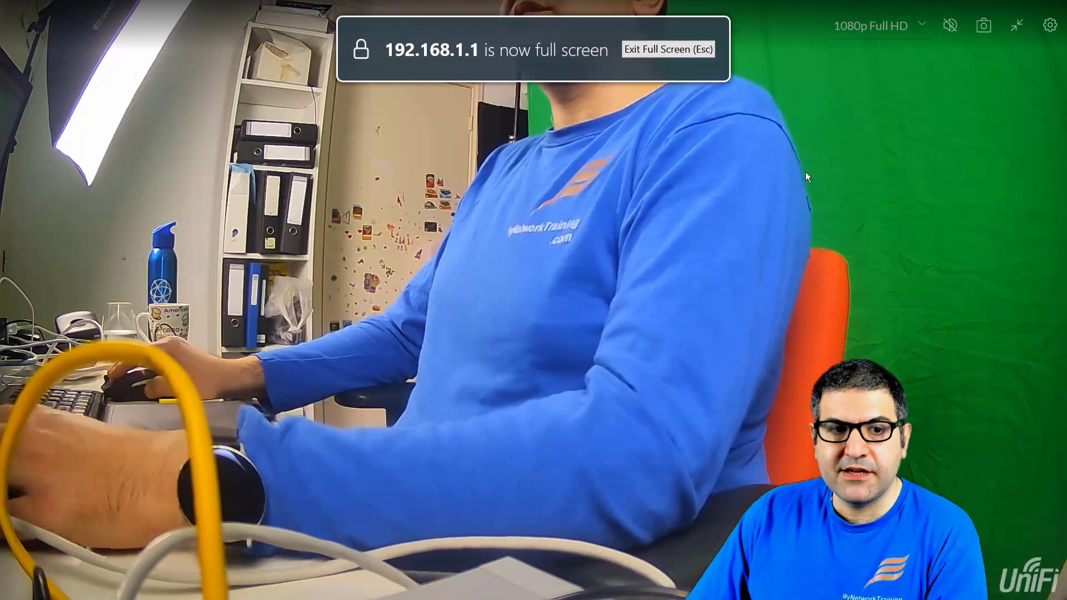
{"action": "key", "text": "Escape"}
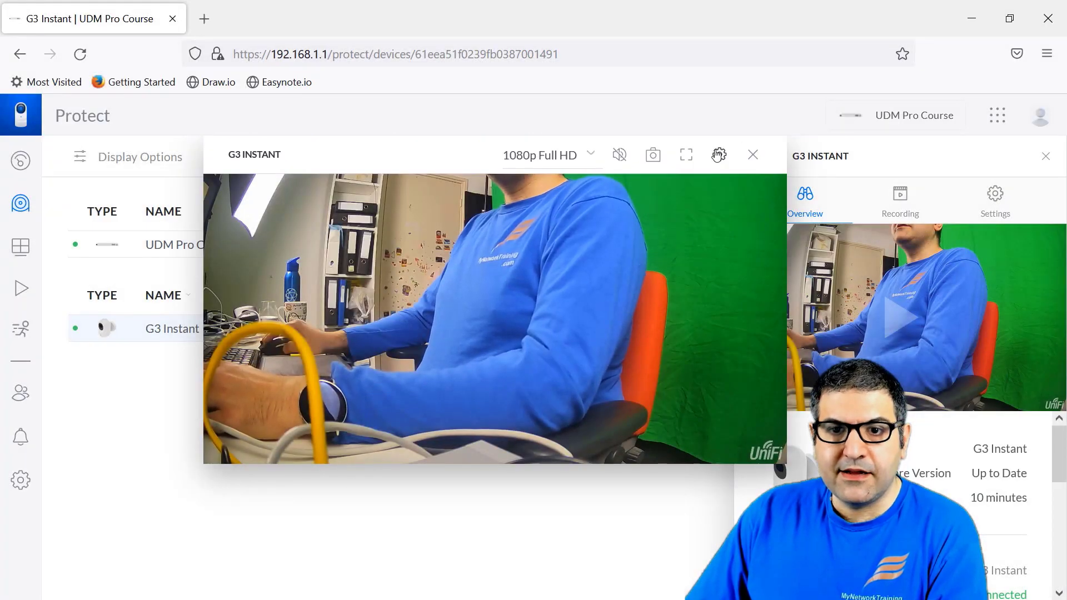
{"action": "left_click", "coordinate": [718, 154]}
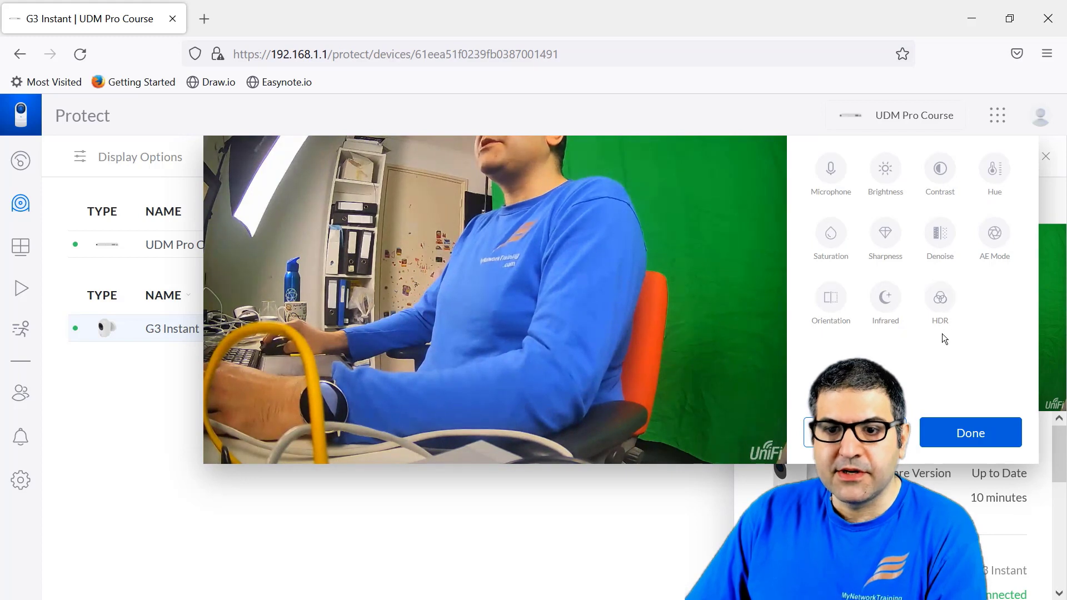
{"action": "left_click", "coordinate": [884, 298]}
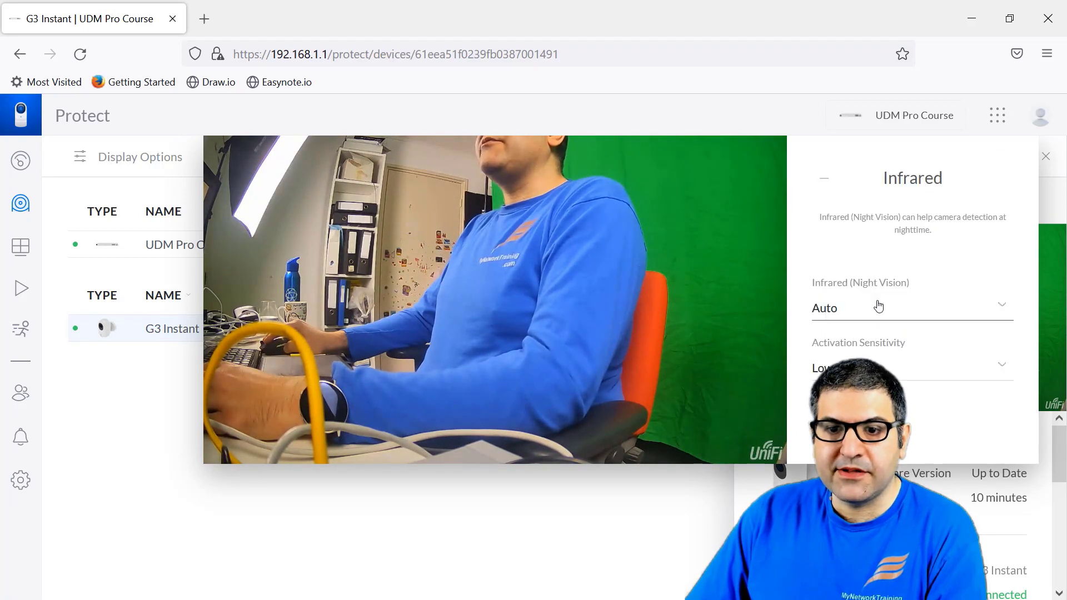
{"action": "left_click", "coordinate": [820, 176]}
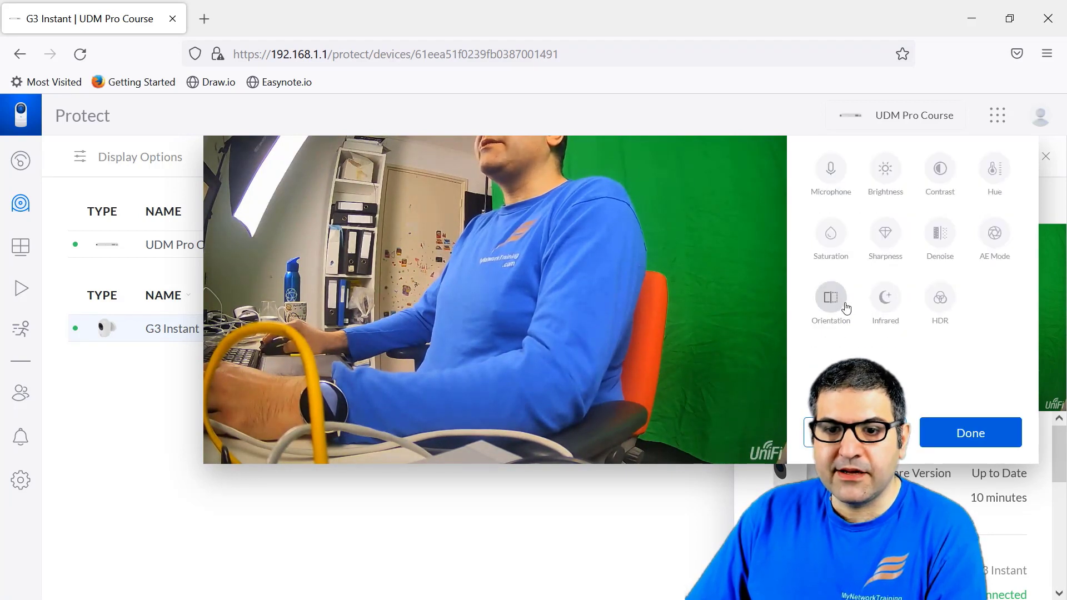
Step: Drag the saturation slider, reset image settings to default, and close the camera details panel
{"action": "left_click", "coordinate": [831, 236]}
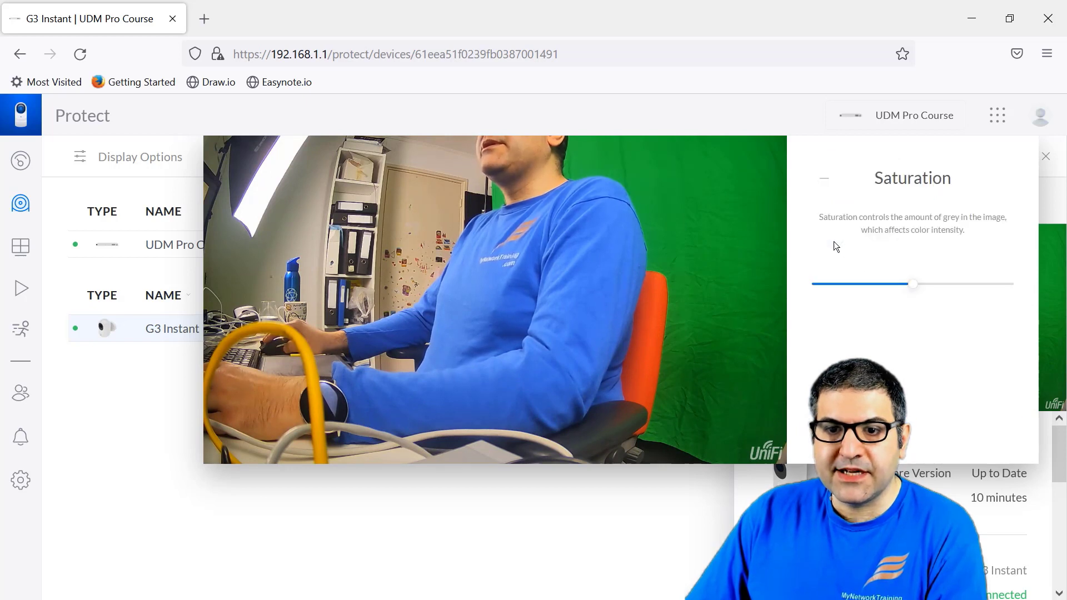
{"action": "left_click_drag", "start_coordinate": [914, 284], "coordinate": [937, 294]}
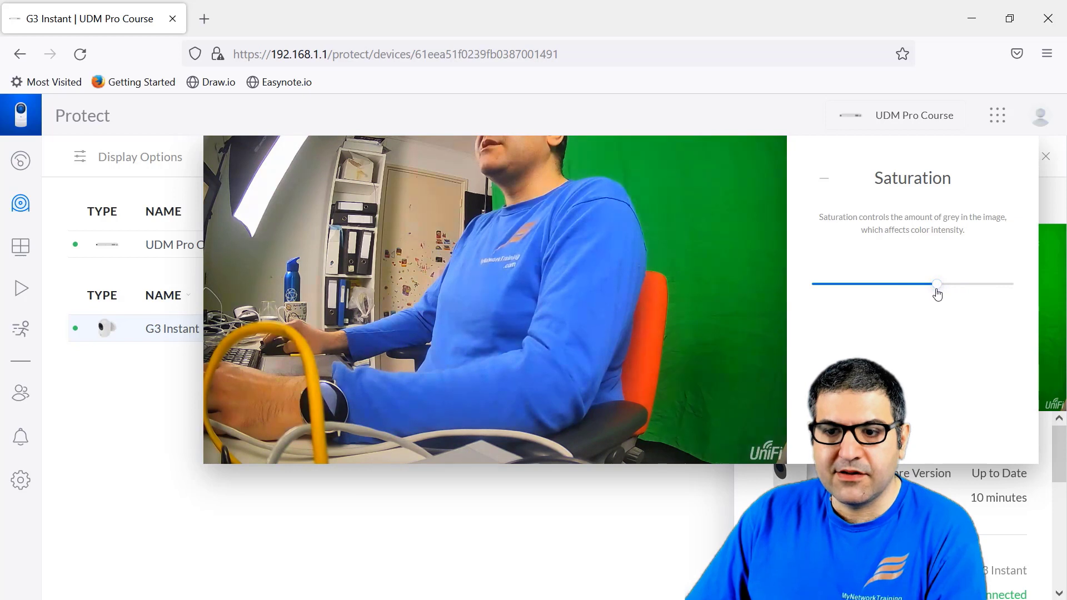
{"action": "left_click", "coordinate": [824, 177]}
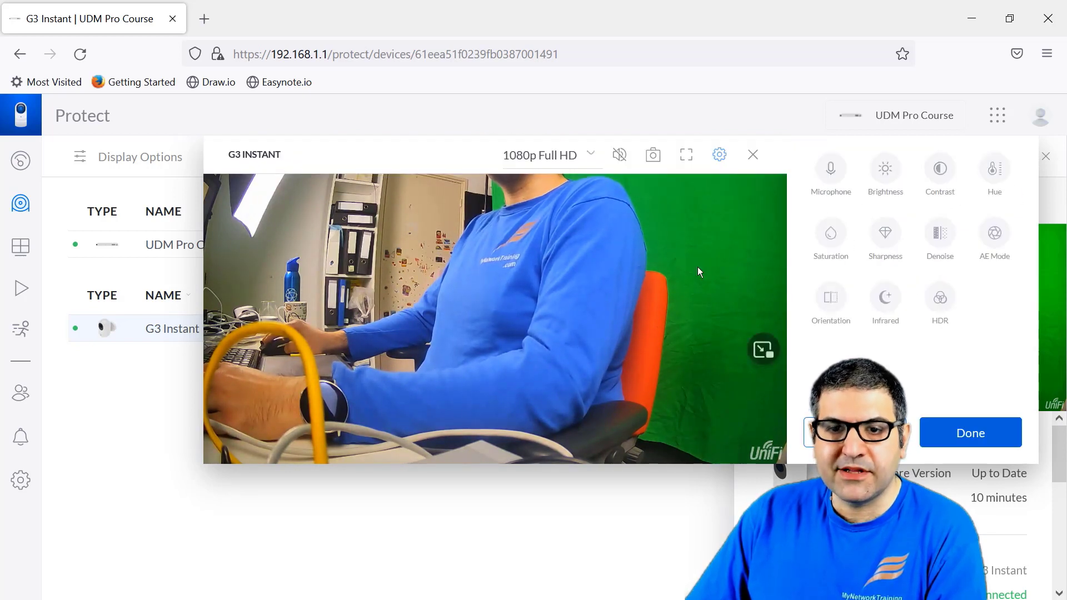
{"action": "left_click", "coordinate": [855, 432]}
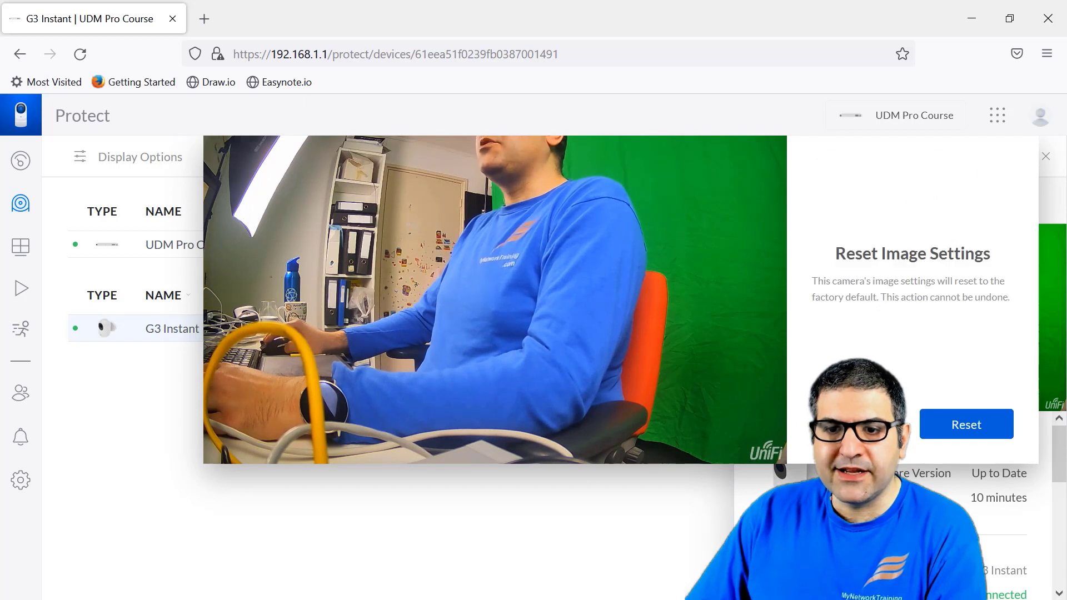
{"action": "left_click", "coordinate": [856, 424]}
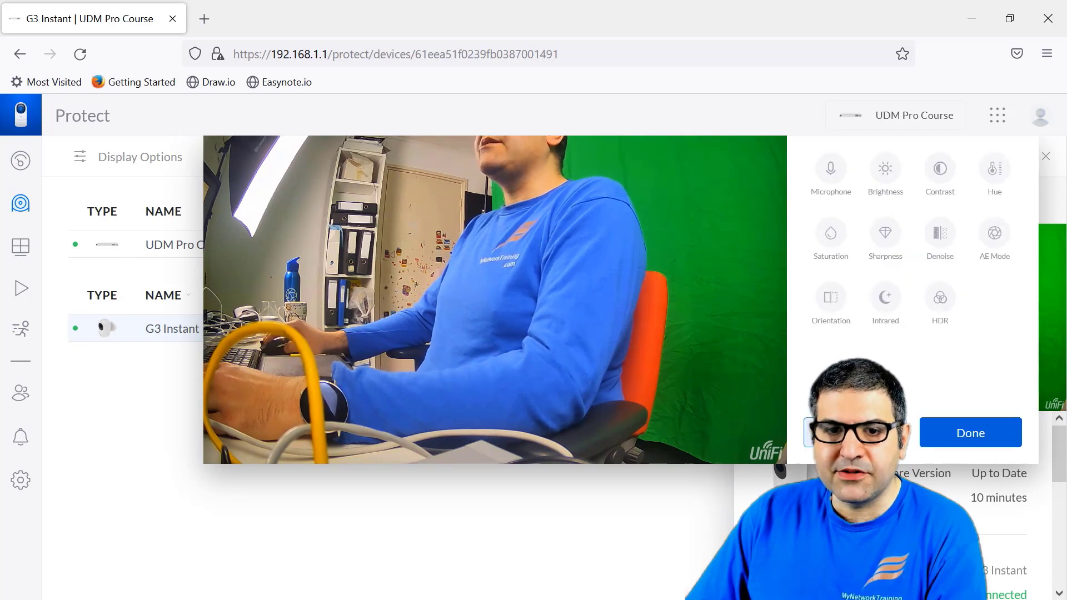
{"action": "left_click", "coordinate": [1044, 158]}
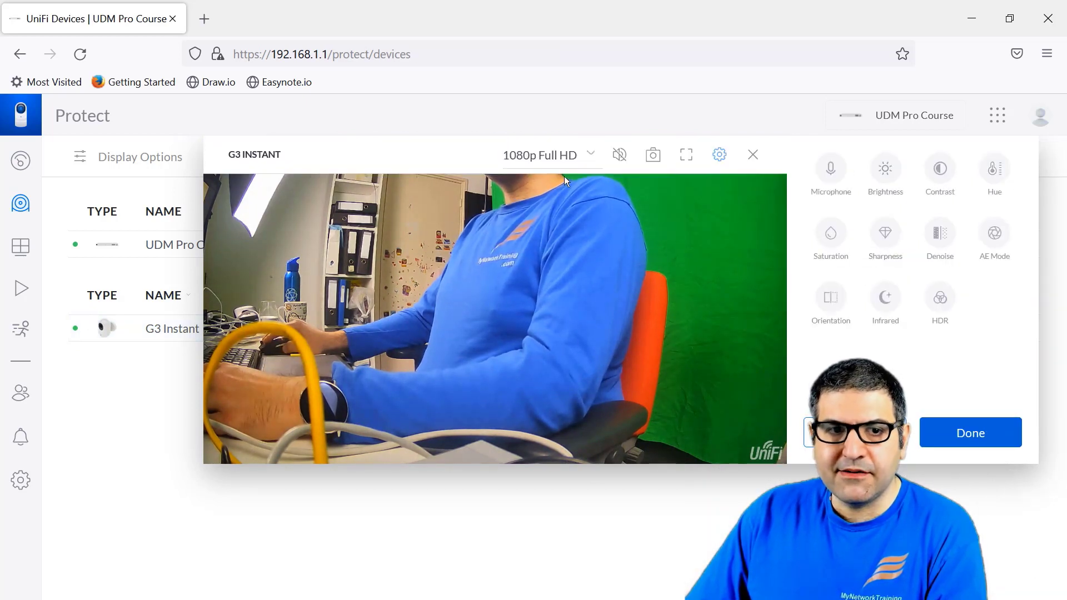
Step: Close the live player and view all detections from the last 24 hours
{"action": "left_click", "coordinate": [751, 155]}
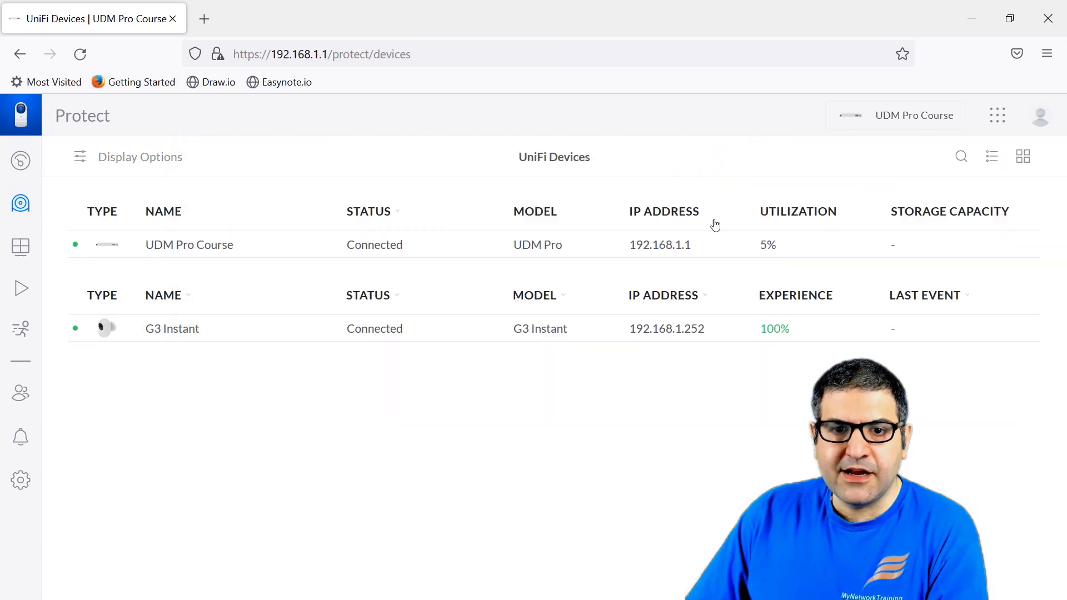
{"action": "left_click", "coordinate": [21, 160]}
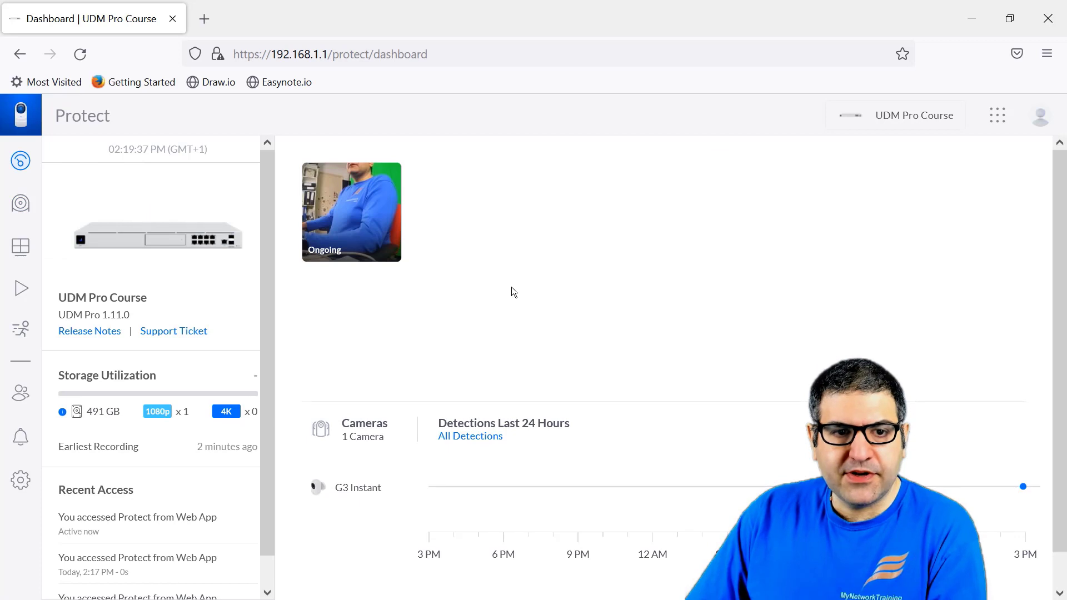
{"action": "mouse_move", "coordinate": [367, 202]}
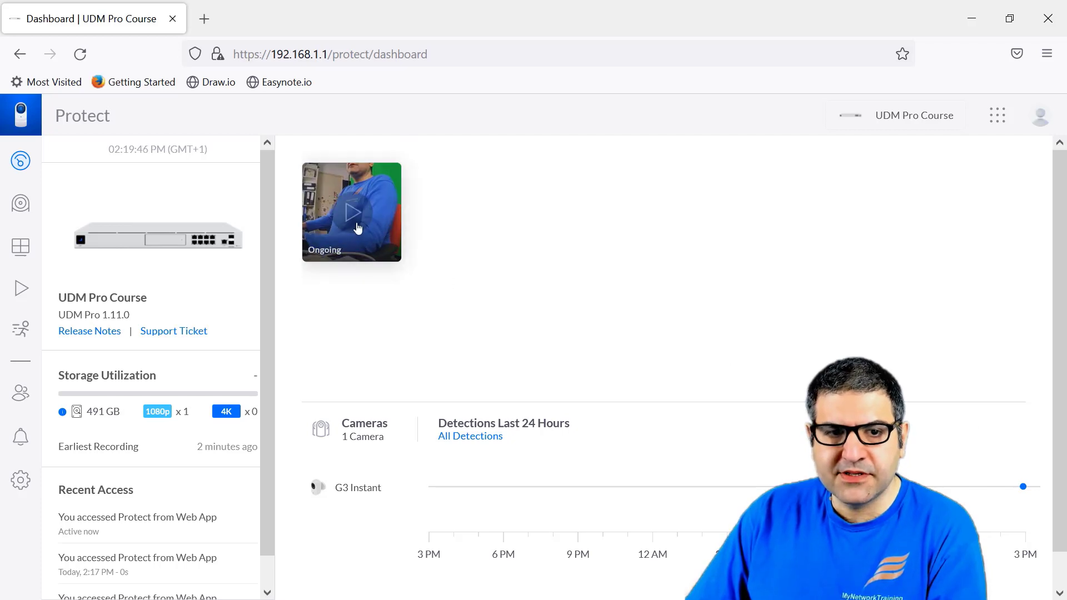
{"action": "left_click", "coordinate": [470, 437]}
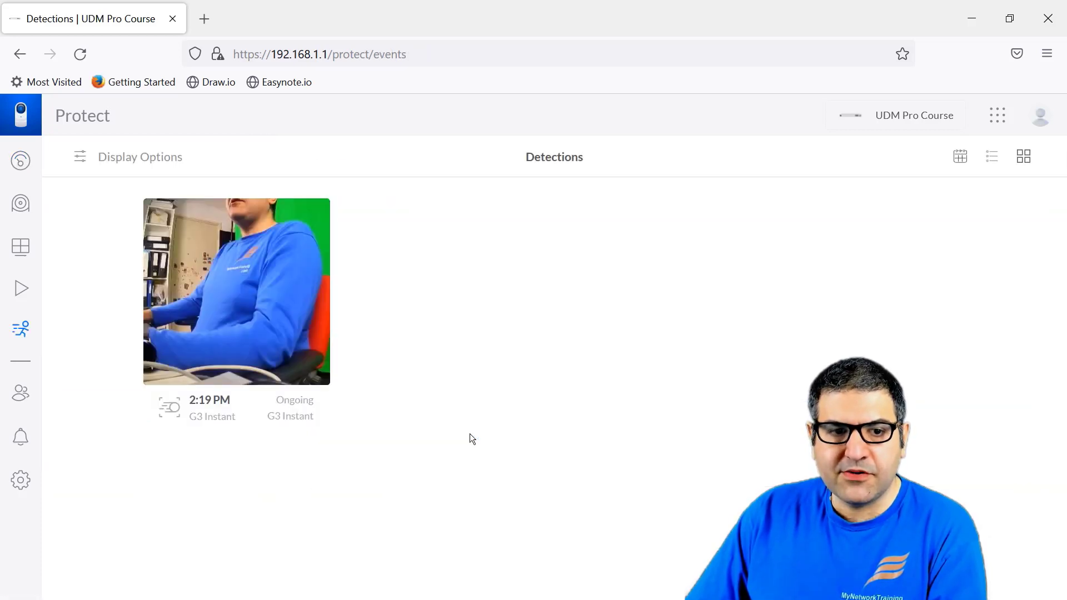
Step: Back on the dashboard, check the timeline motion dot and play the ongoing motion event clip
{"action": "left_click", "coordinate": [22, 167]}
{"action": "scroll", "coordinate": [505, 302], "scroll_direction": "down", "scroll_amount": 1}
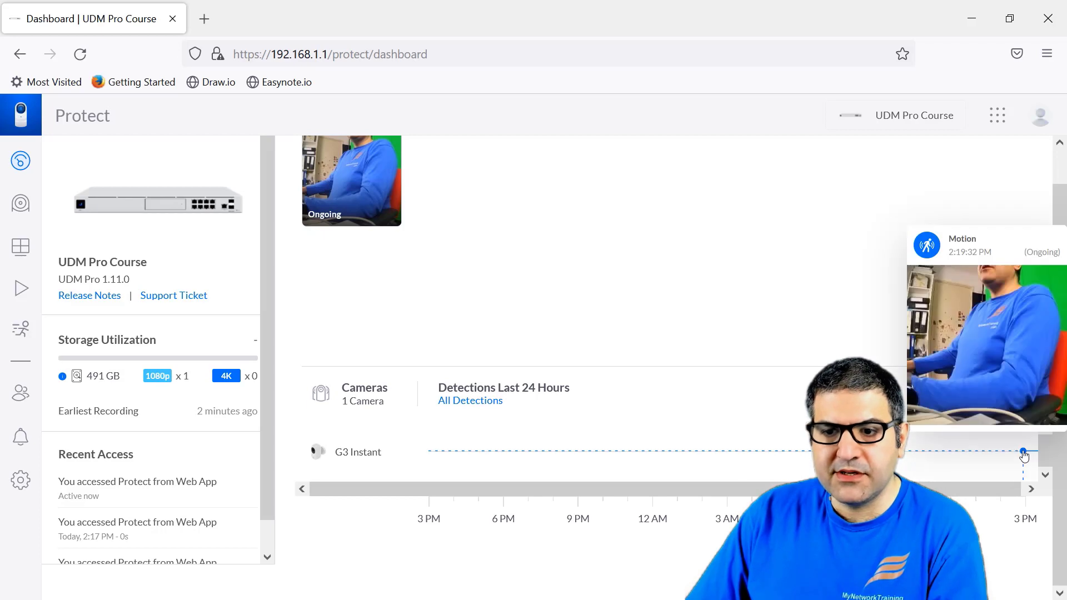
{"action": "mouse_move", "coordinate": [1023, 460]}
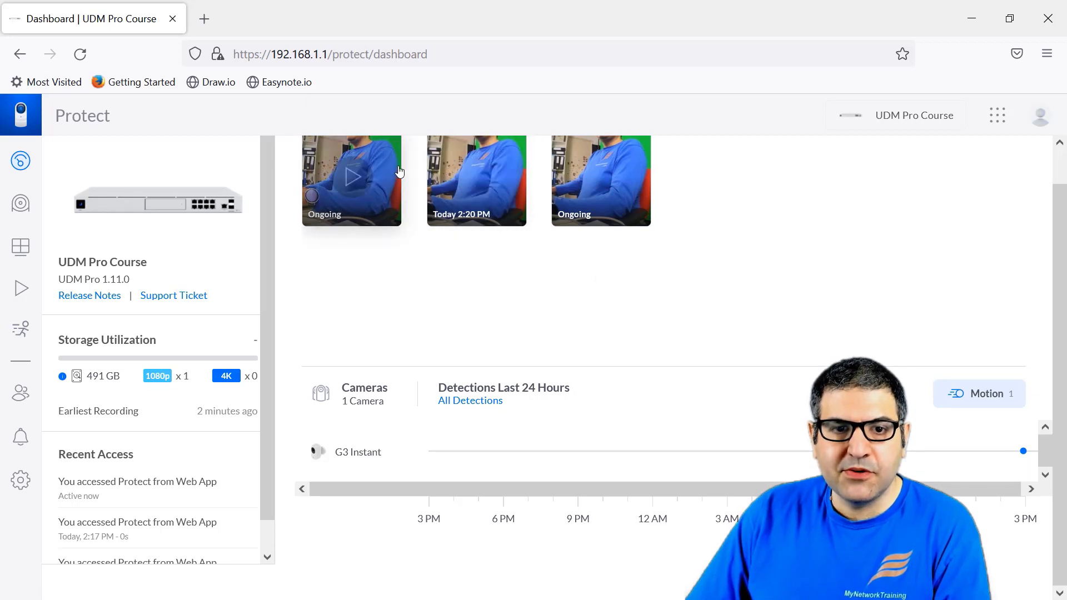
{"action": "left_click", "coordinate": [361, 177]}
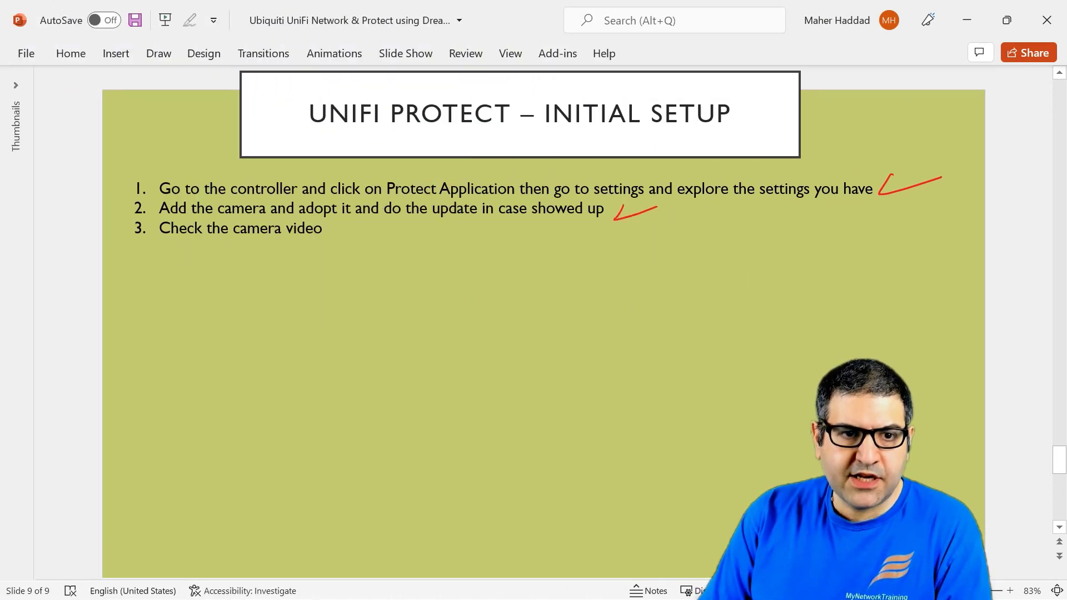
Step: Draw a red check mark beside step 3, 'Check the camera video'
{"action": "left_click_drag", "start_coordinate": [332, 228], "coordinate": [370, 226]}
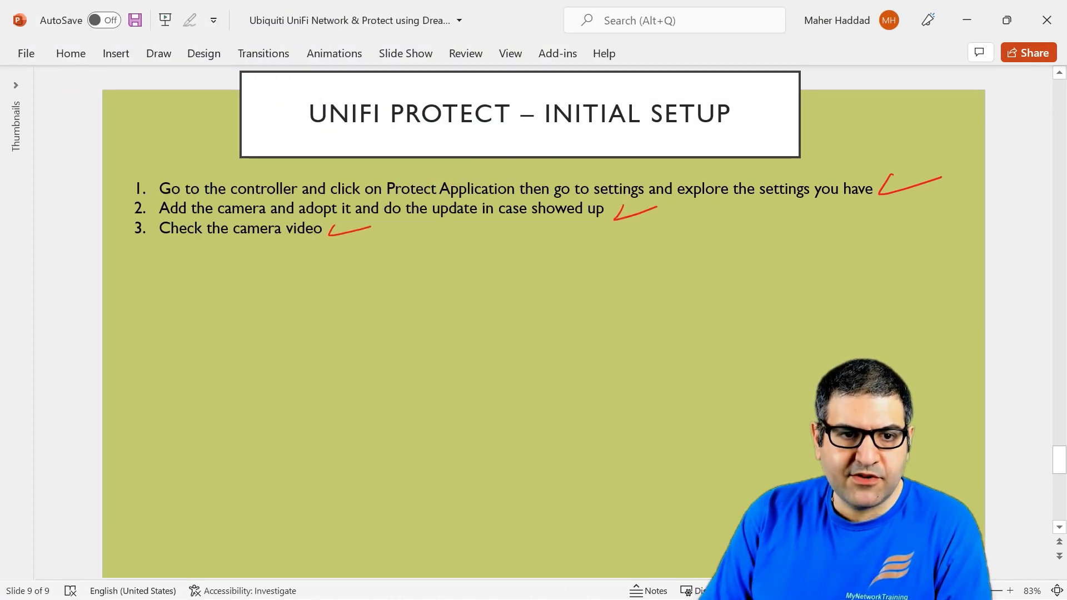